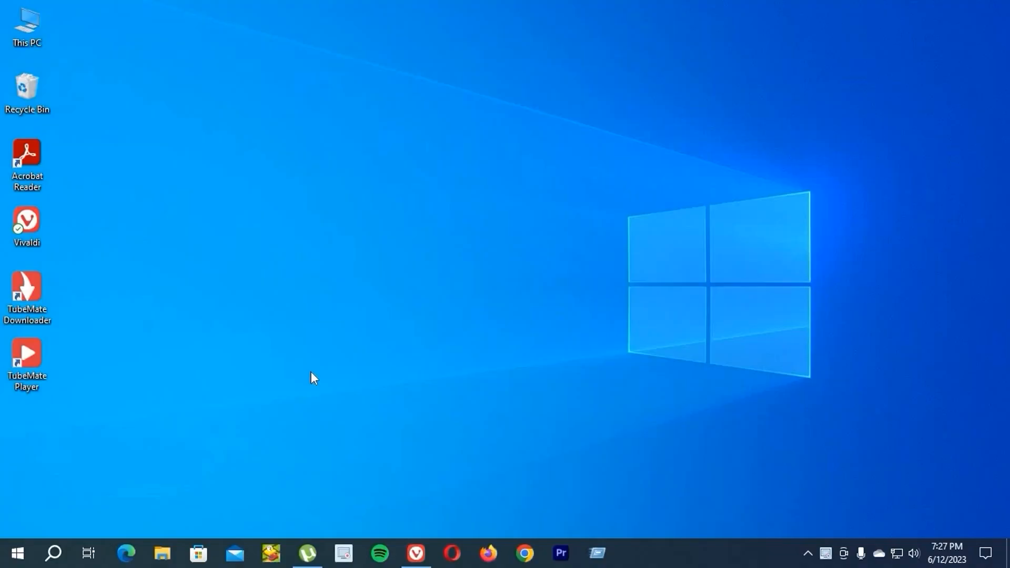
Refresh the desktop, then set the default app mode to Dark in the personalization color settings.
right_click(211, 36)
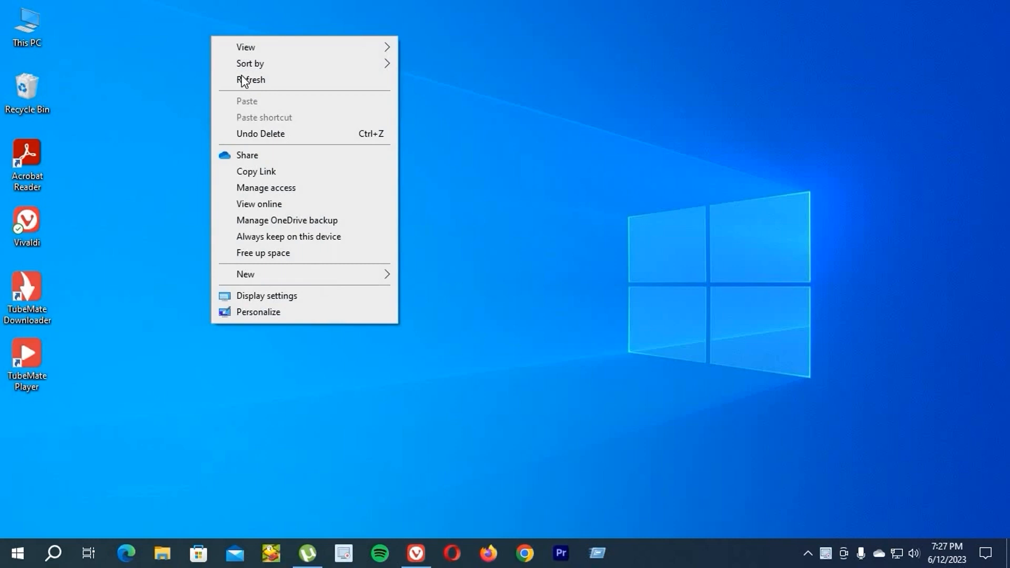
click(241, 77)
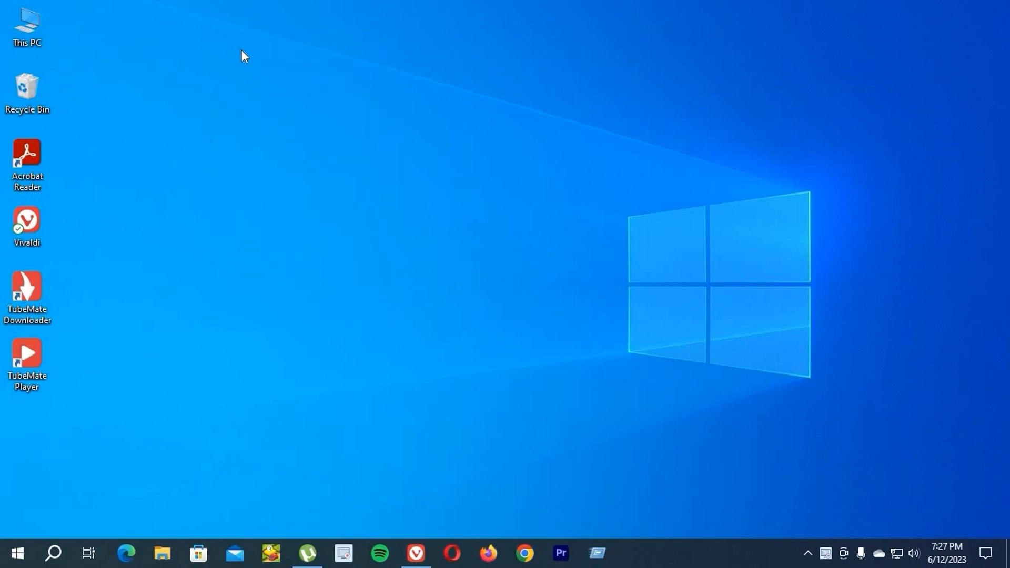
right_click(219, 42)
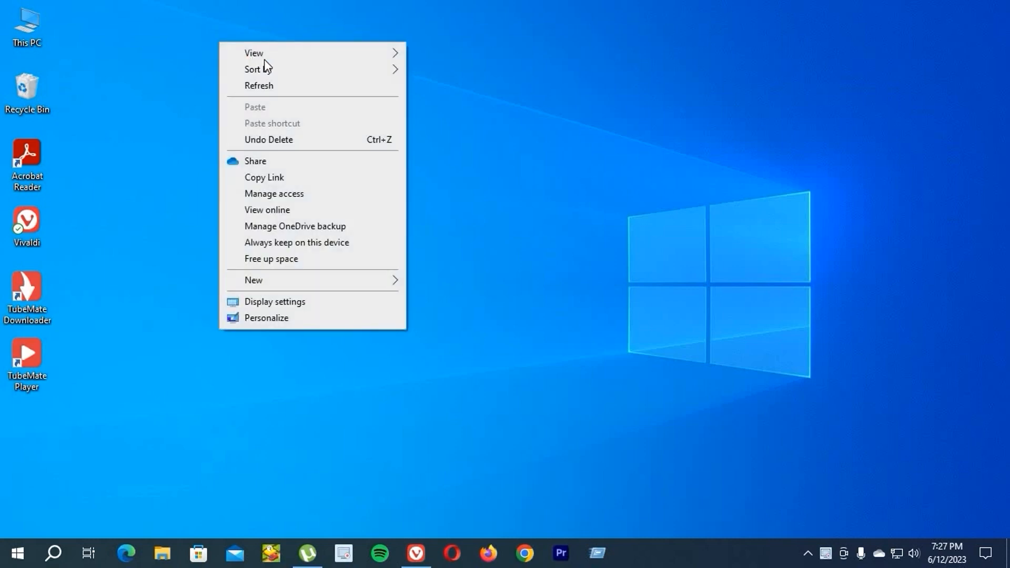
click(268, 318)
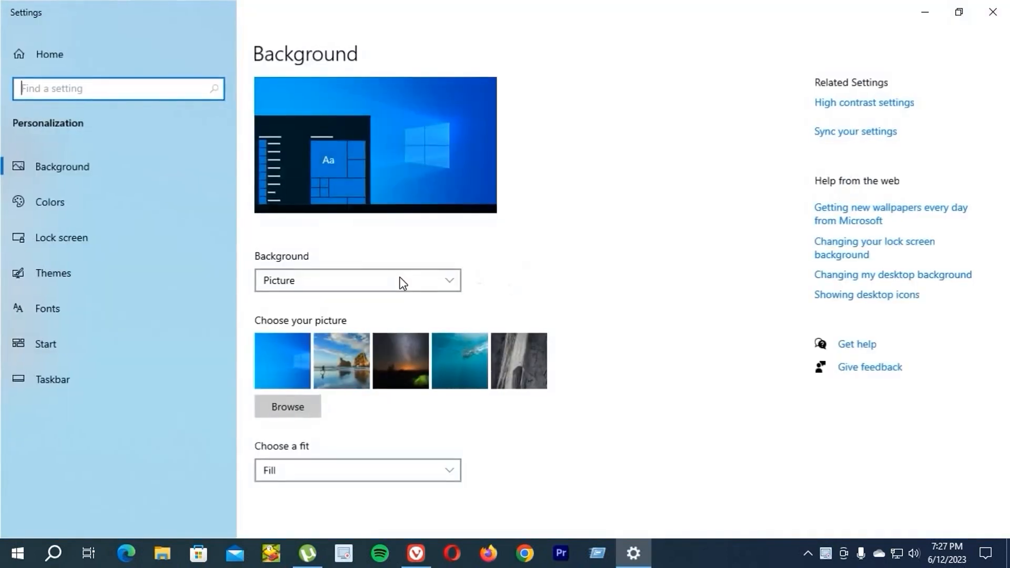
click(71, 210)
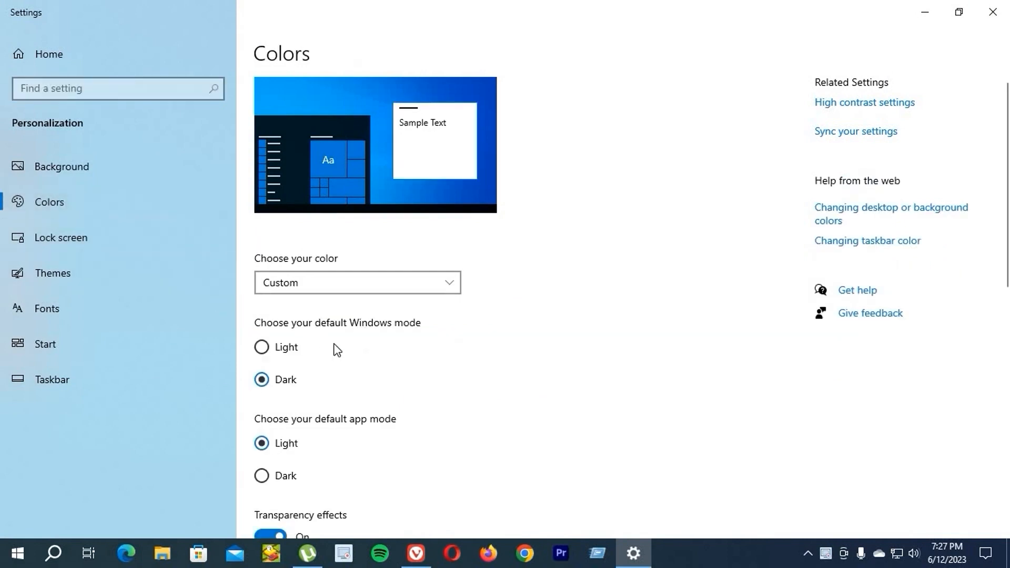
scroll(260, 315, down, 3)
click(262, 314)
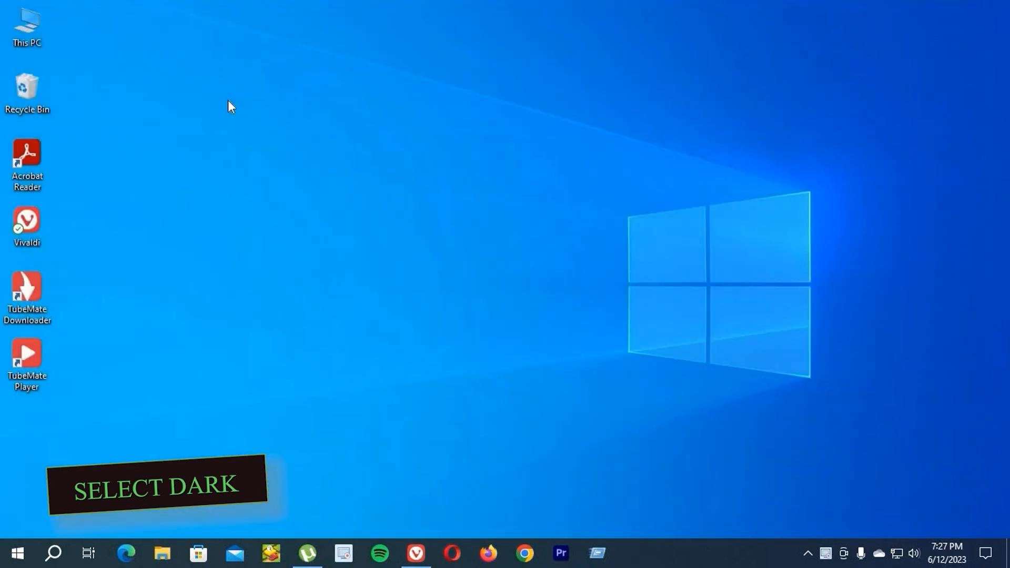
Hide all icons on the desktop.
right_click(229, 101)
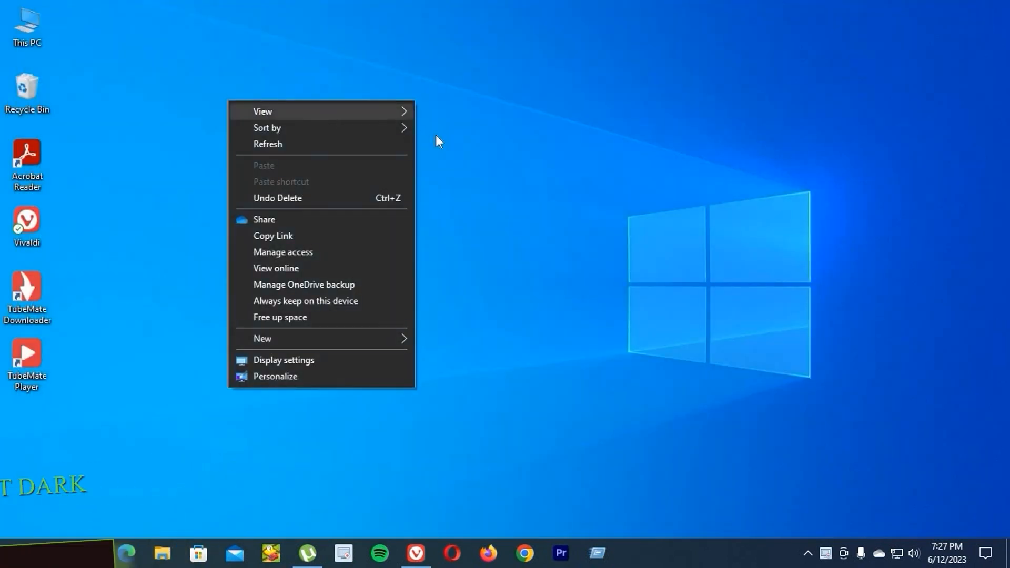
mouse_move(293, 110)
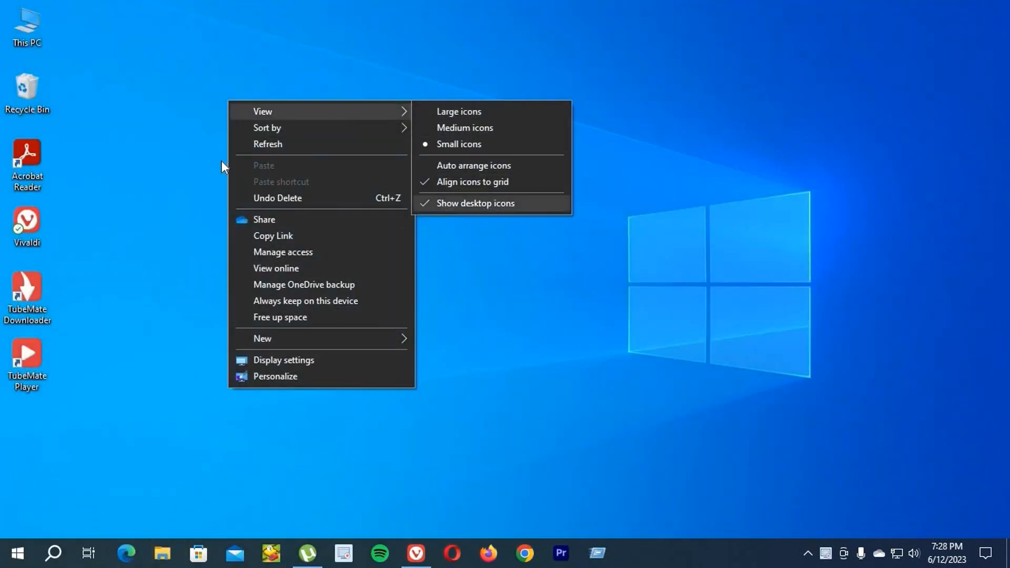
click(450, 204)
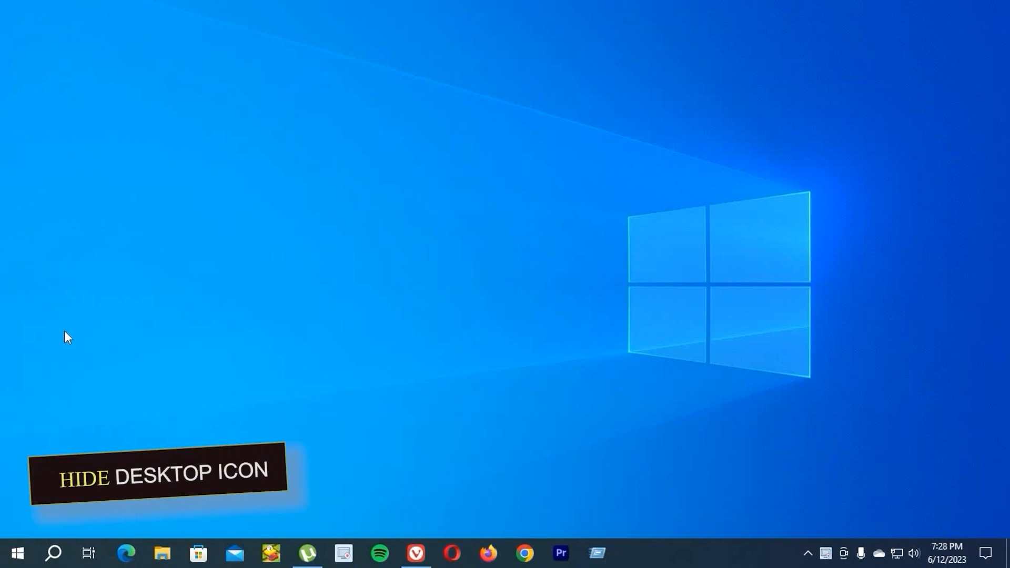
Search the Microsoft Store for "livel" and open the Lively Wallpaper app page.
click(198, 551)
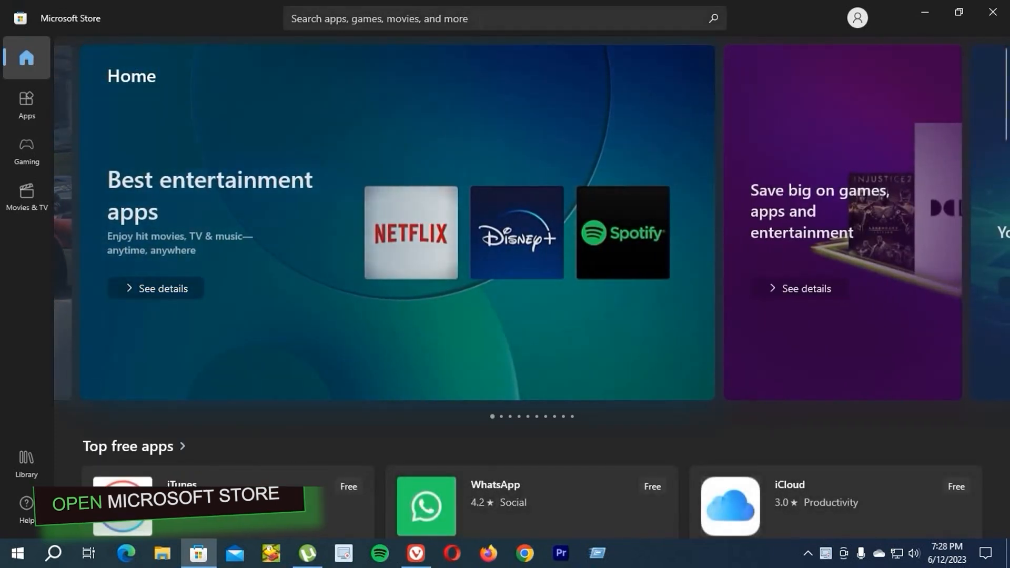
click(479, 19)
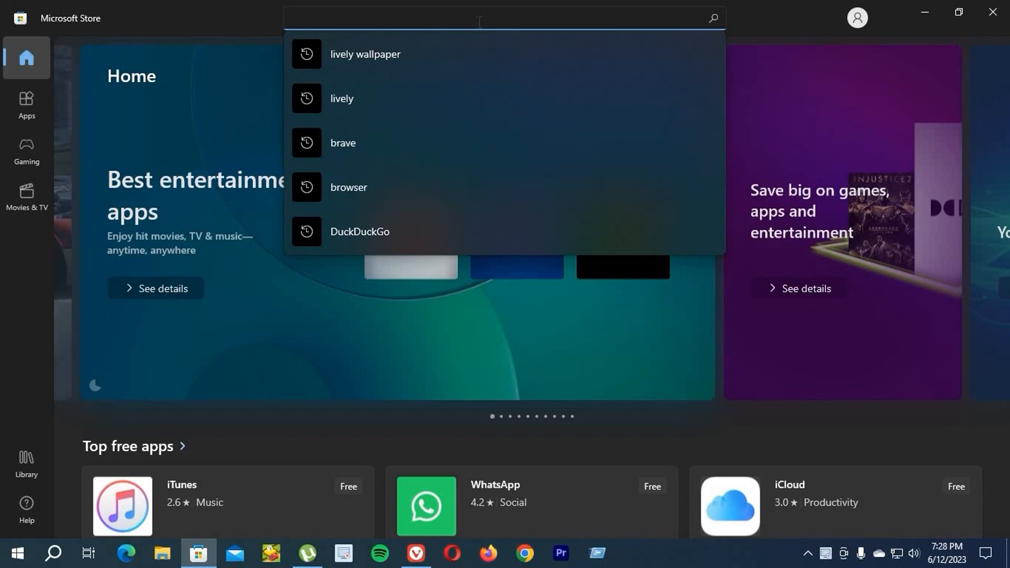
text(livel)
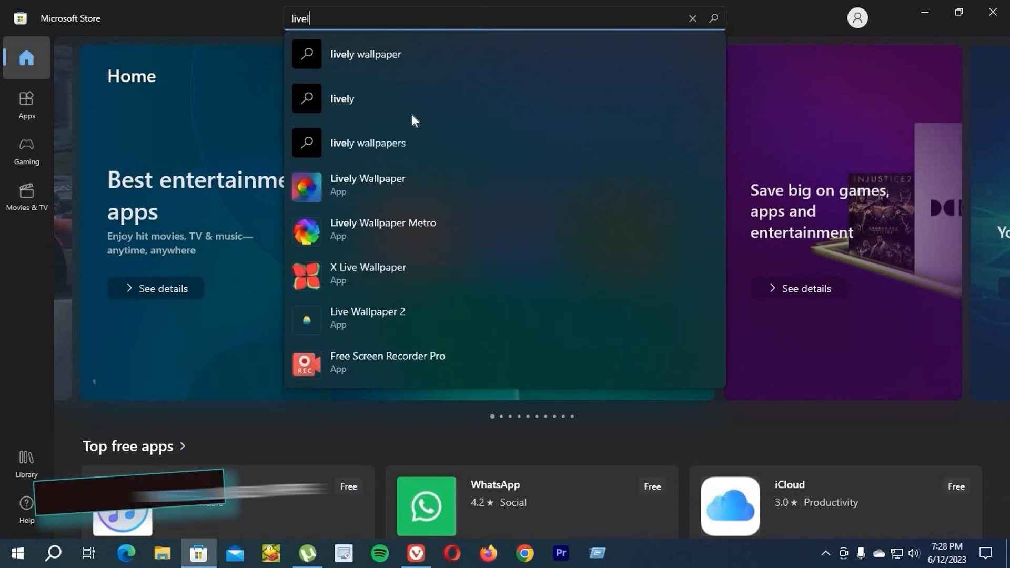
click(377, 182)
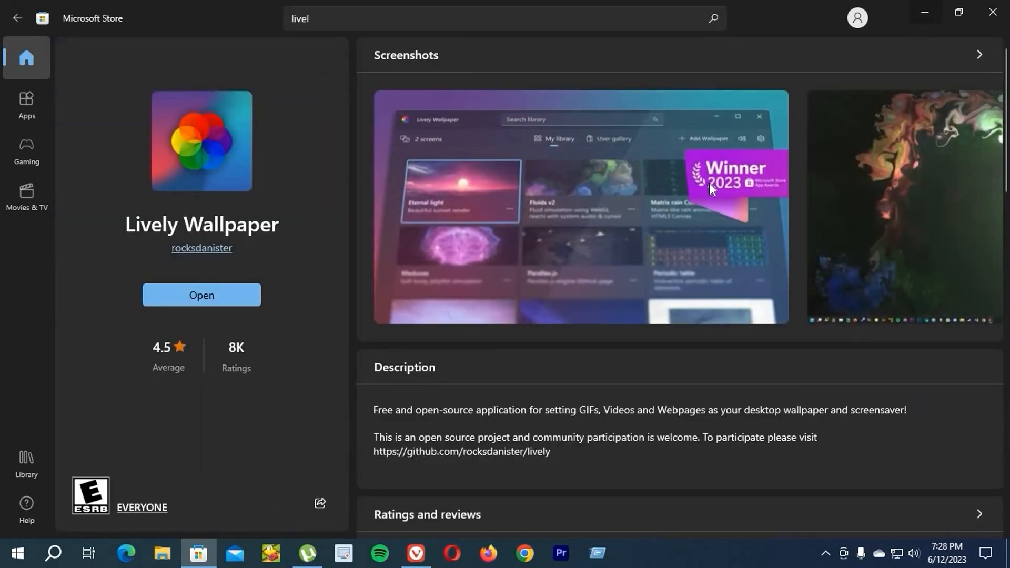
click(924, 12)
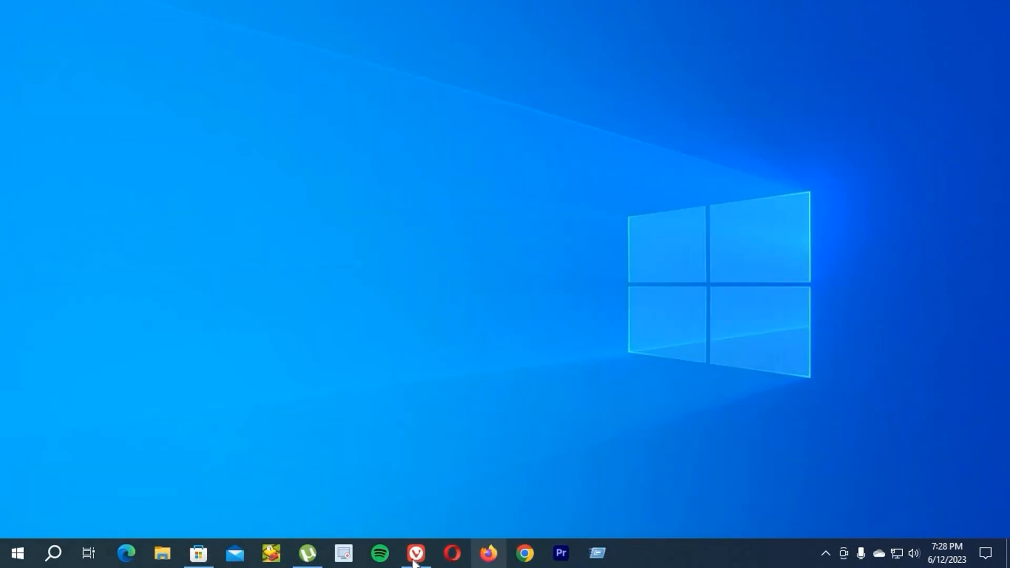
mouse_move(413, 553)
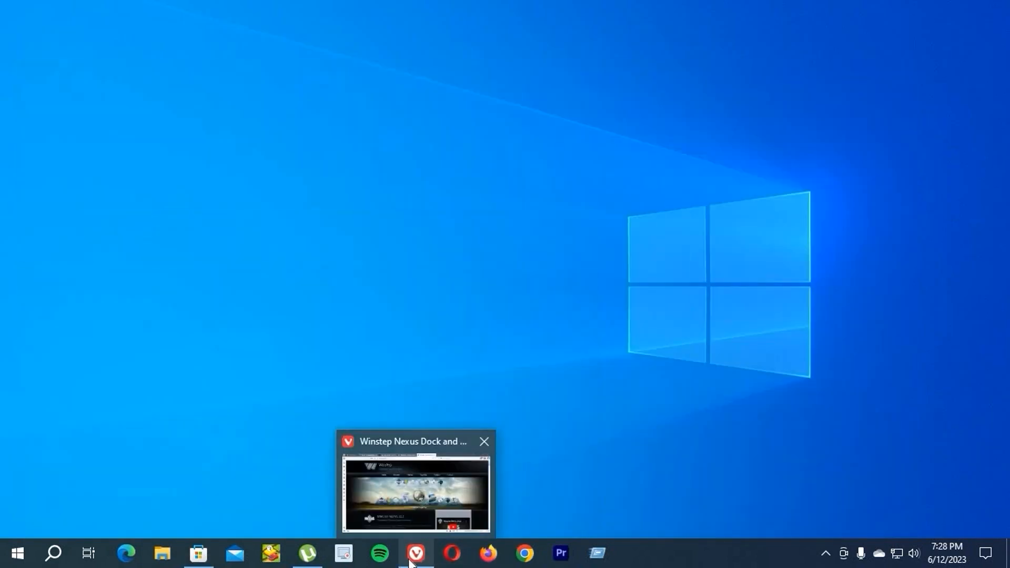
click(390, 536)
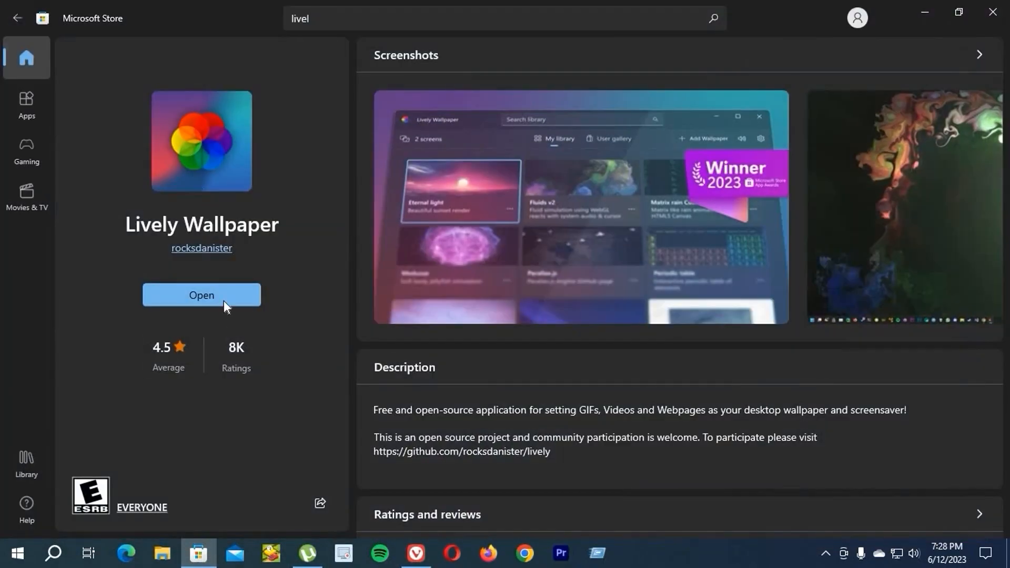
Launch Lively Wallpaper from its Microsoft Store page and close the Store.
click(223, 297)
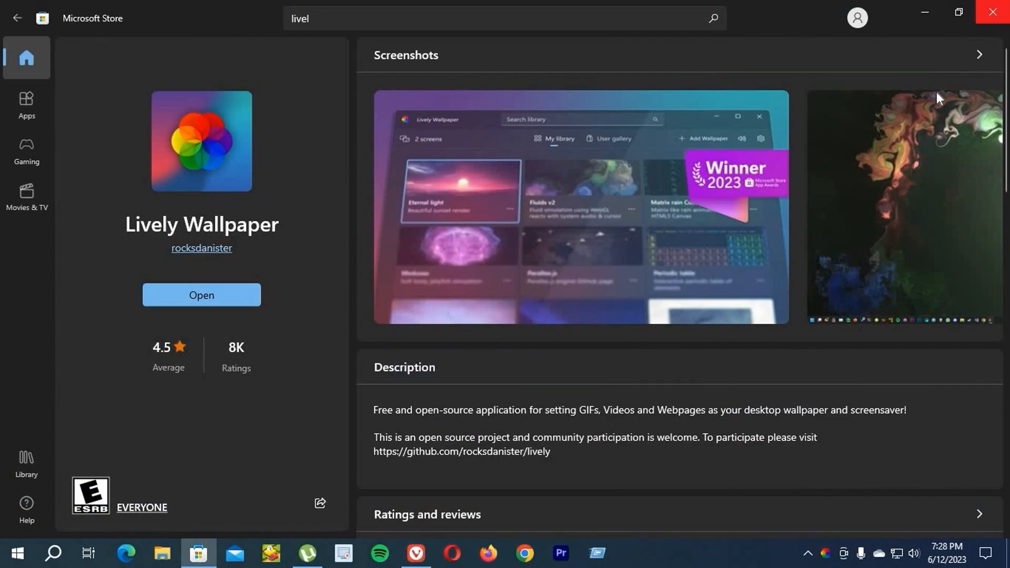
click(993, 12)
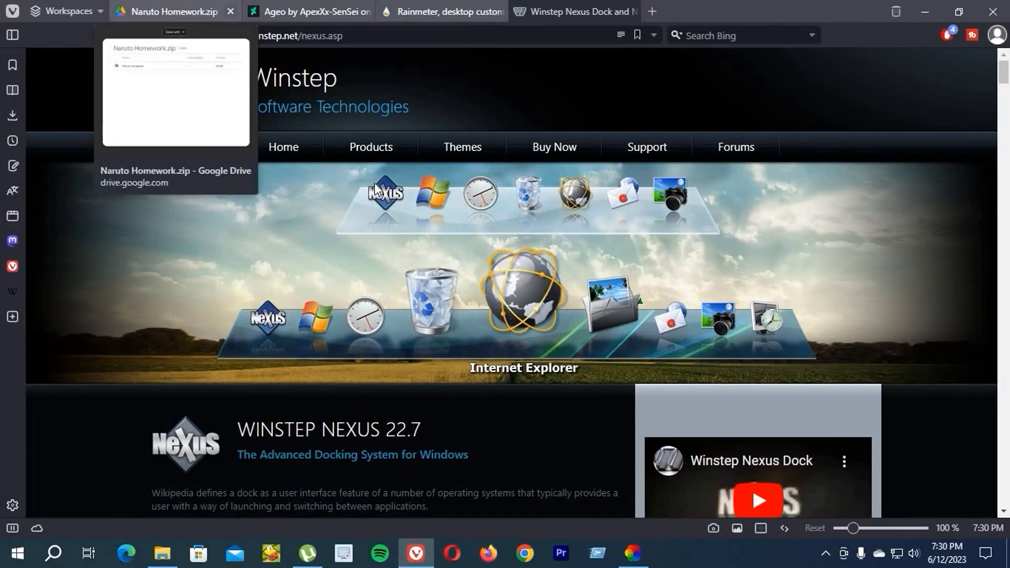
View the browser's download pages for Naruto Homework.zip, the Ageo skin, Rainmeter and Winstep Nexus, and minimize the browser.
click(179, 11)
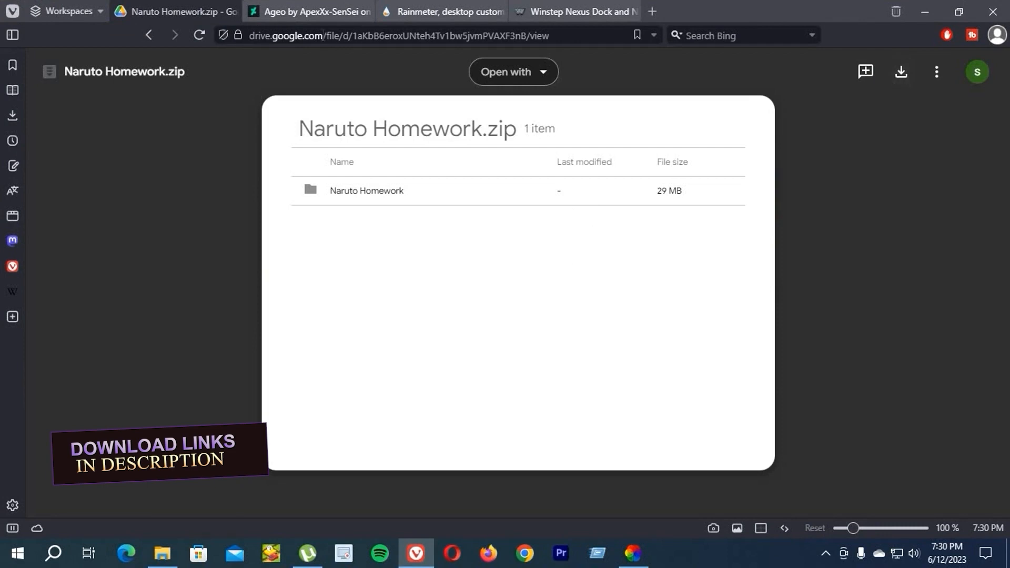
click(279, 10)
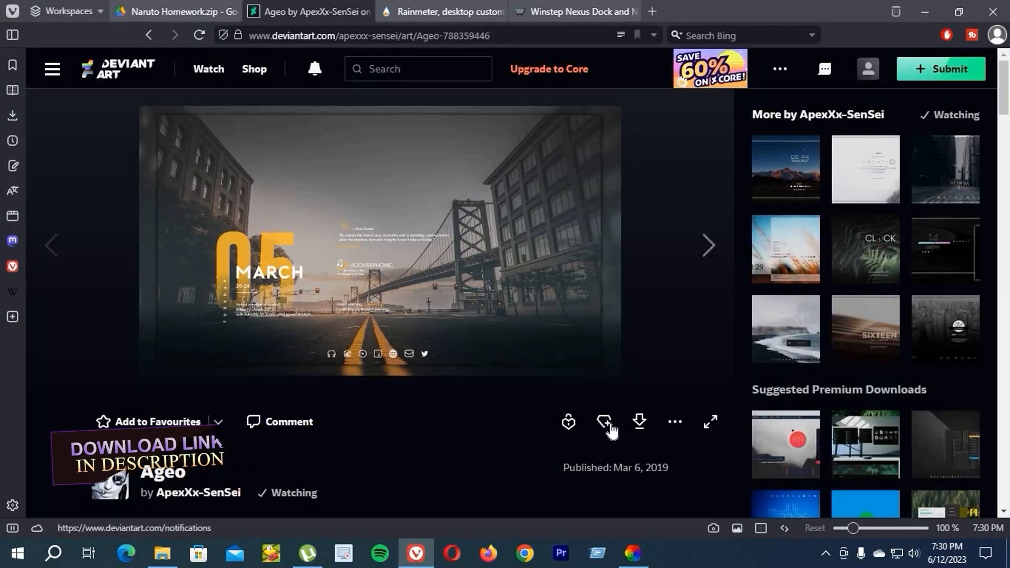
click(451, 11)
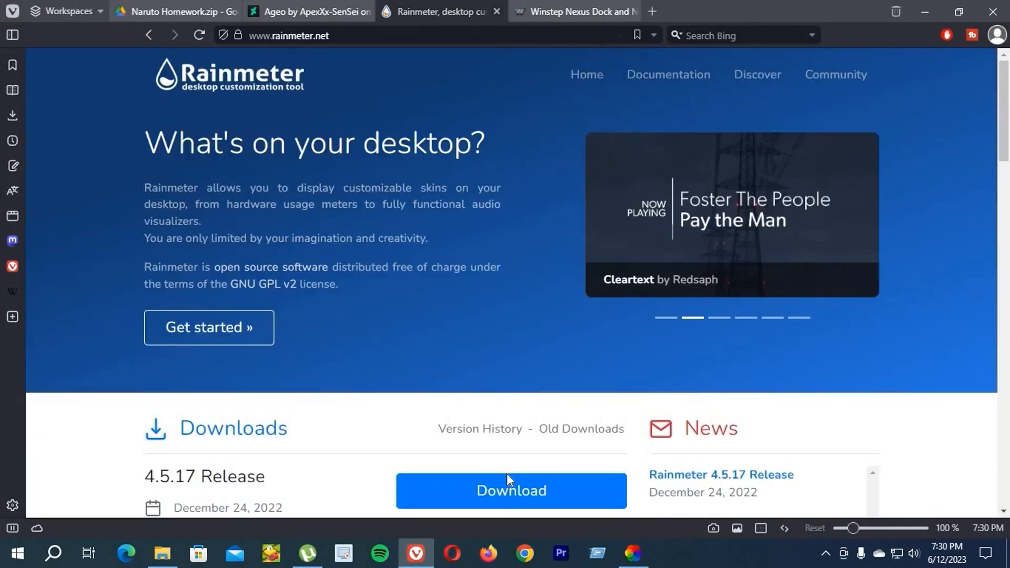
click(579, 11)
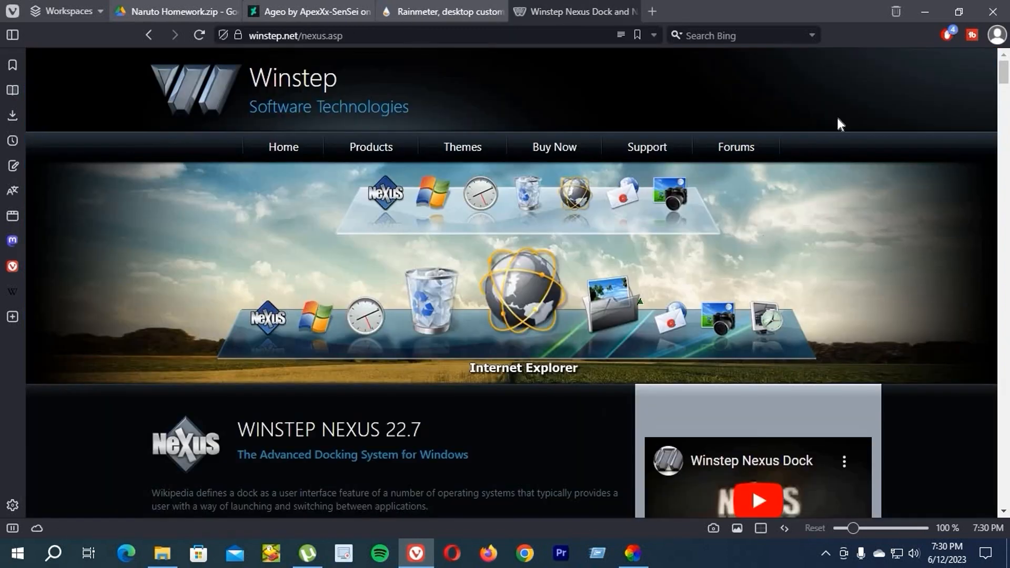
click(924, 12)
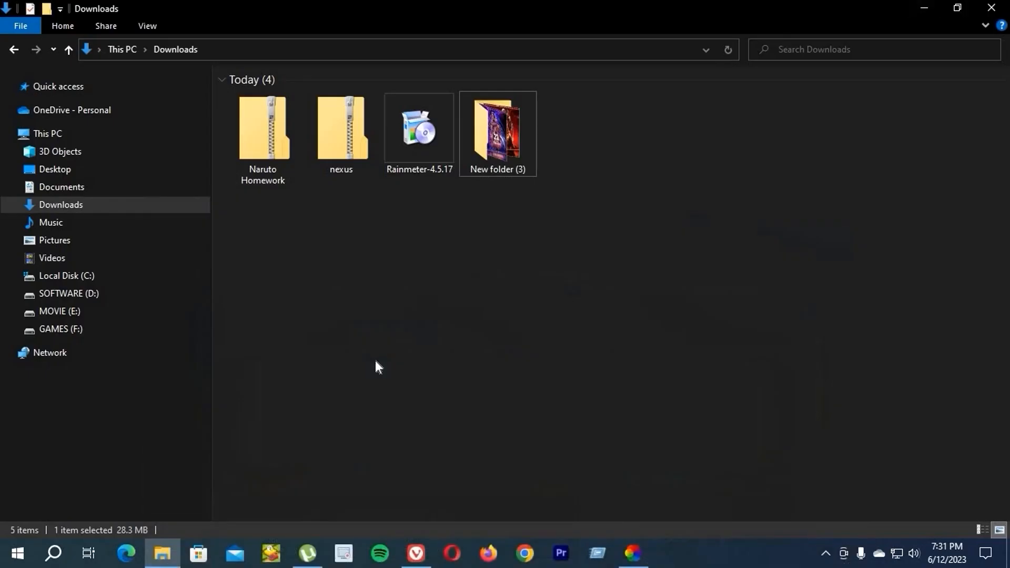
Extract the Naruto Homework archive with 7-Zip into a Naruto Homework folder inside Downloads.
click(266, 125)
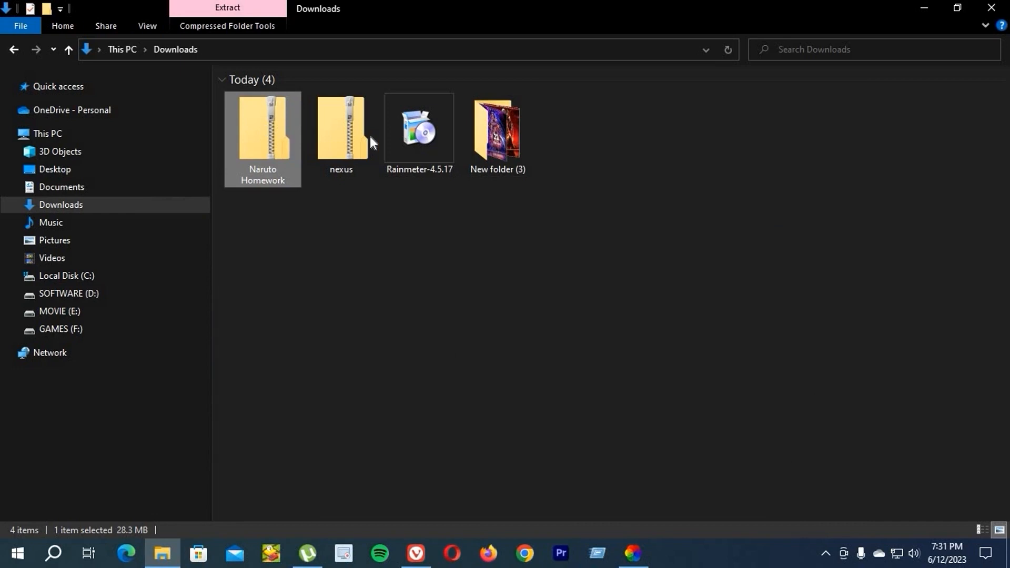
right_click(266, 126)
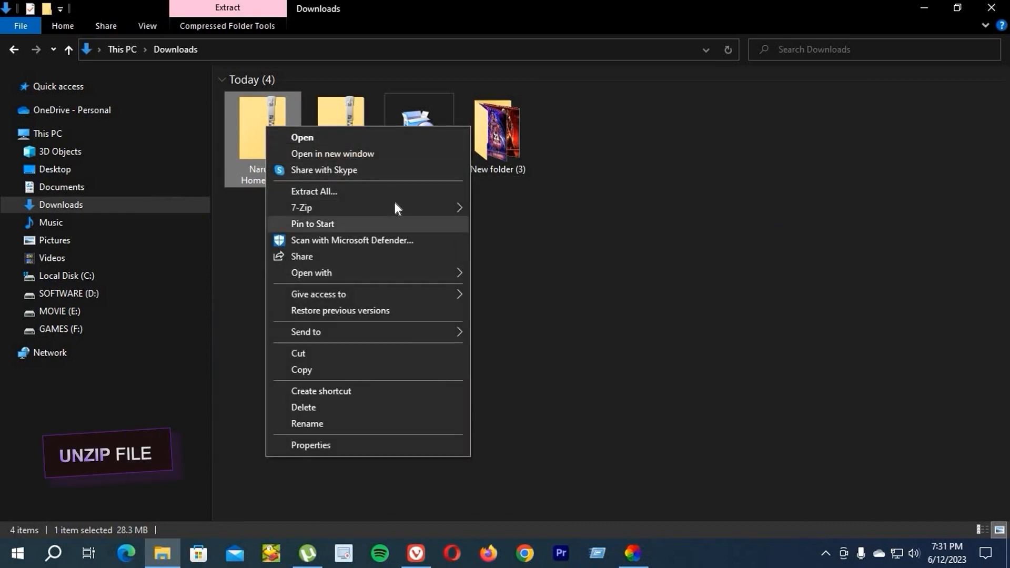
mouse_move(403, 210)
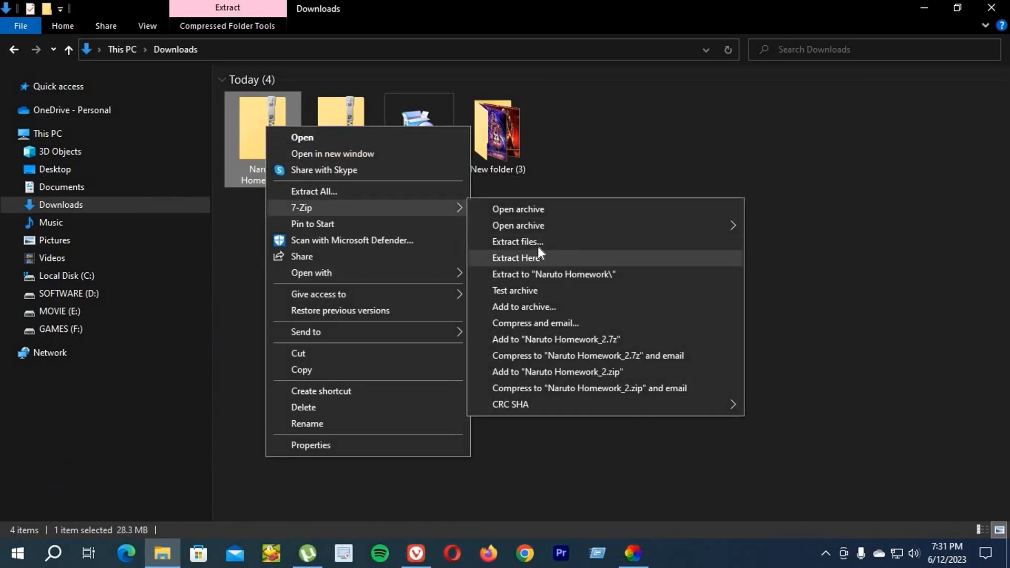
click(543, 246)
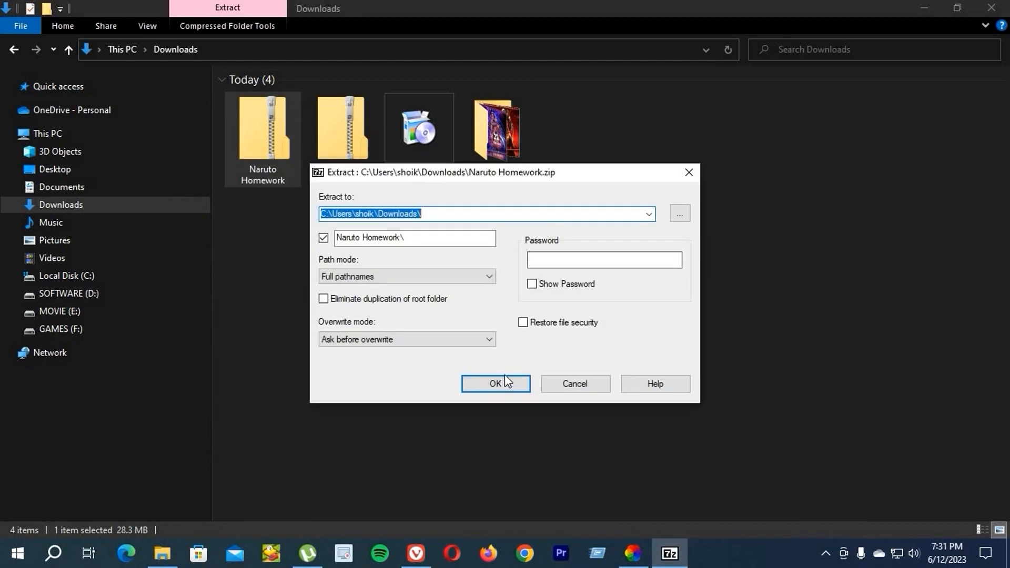
click(502, 377)
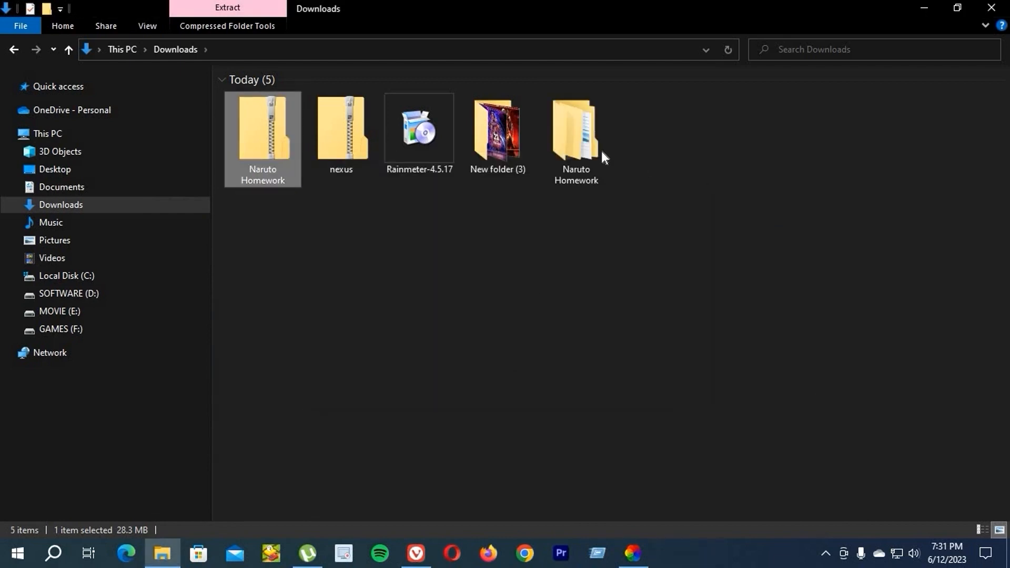
Set the preview image from the extracted inner Naruto Homework folder as the desktop background and minimize File Explorer.
double_click(586, 156)
double_click(300, 99)
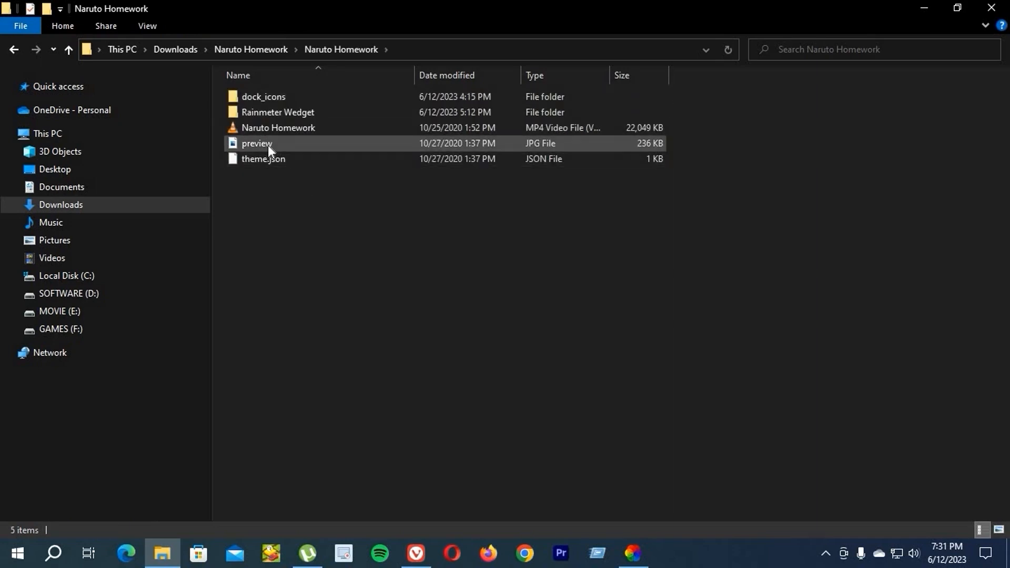
right_click(267, 145)
click(242, 178)
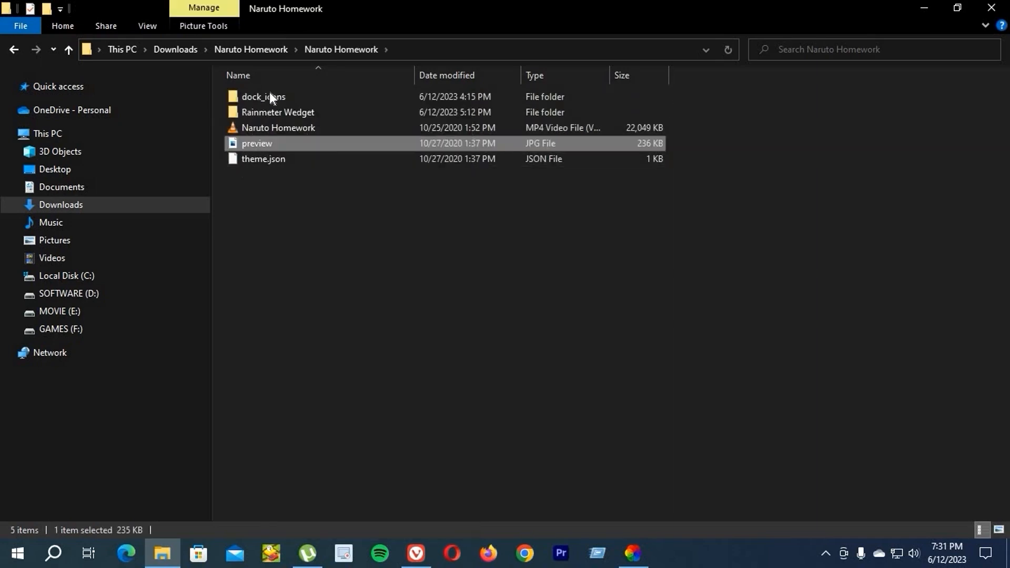
right_click(253, 142)
click(330, 165)
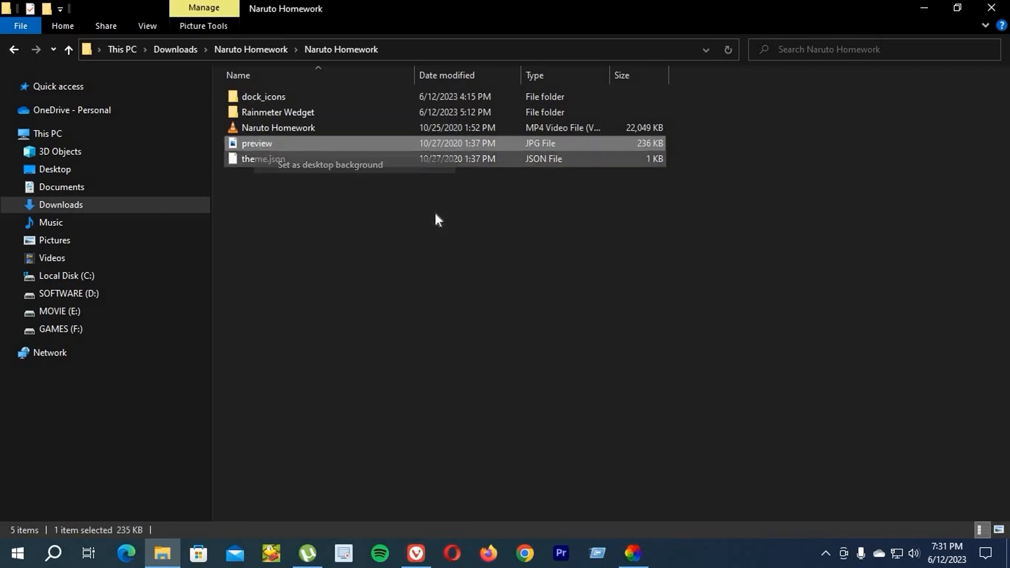
click(923, 3)
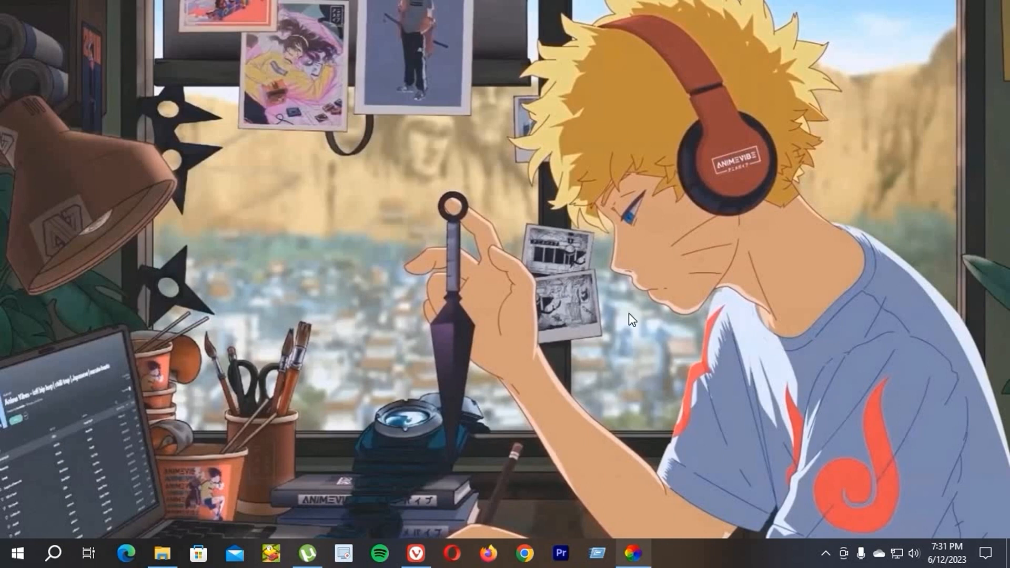
Add the Naruto Homework MP4 from the extracted inner Naruto Homework folder to Lively Wallpaper as the live wallpaper, keeping the title Naruto Homework.
click(633, 553)
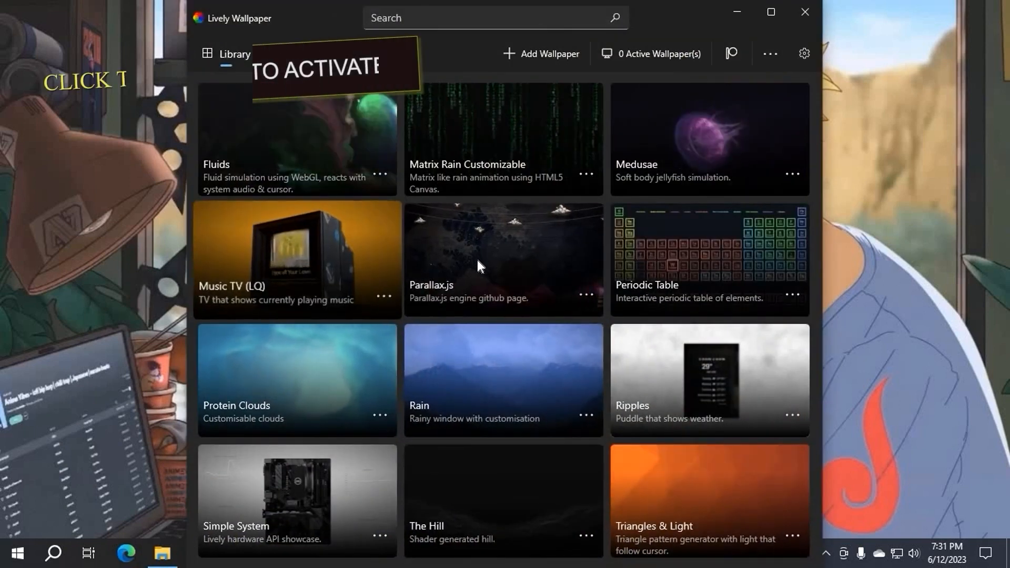
click(534, 49)
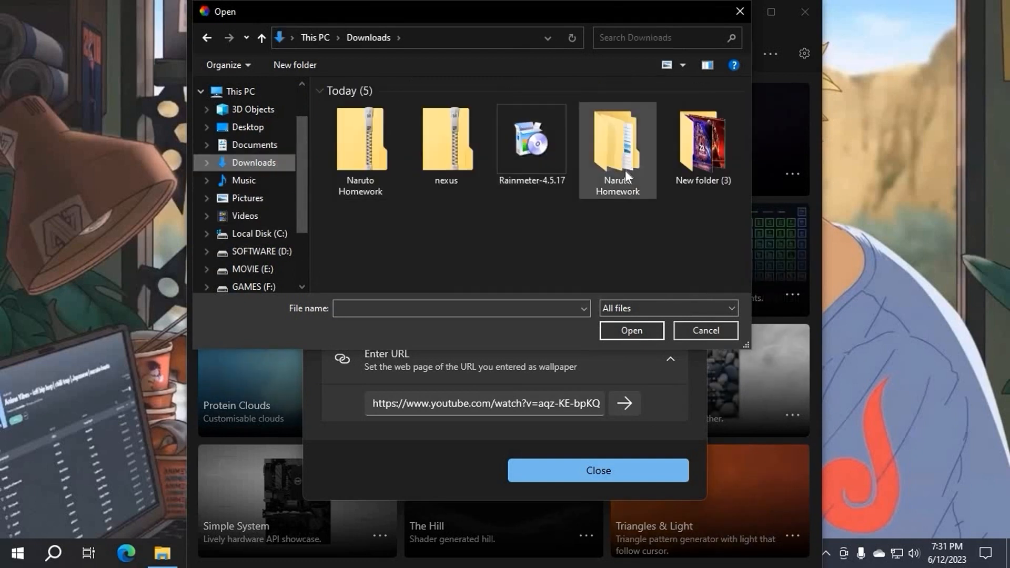
double_click(619, 180)
double_click(380, 109)
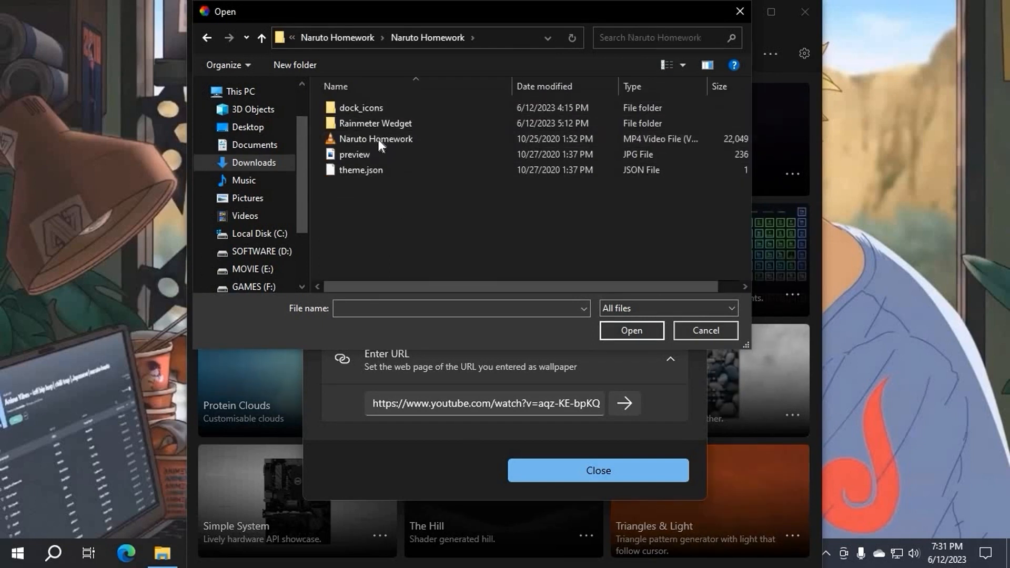
click(377, 140)
right_click(378, 140)
click(406, 151)
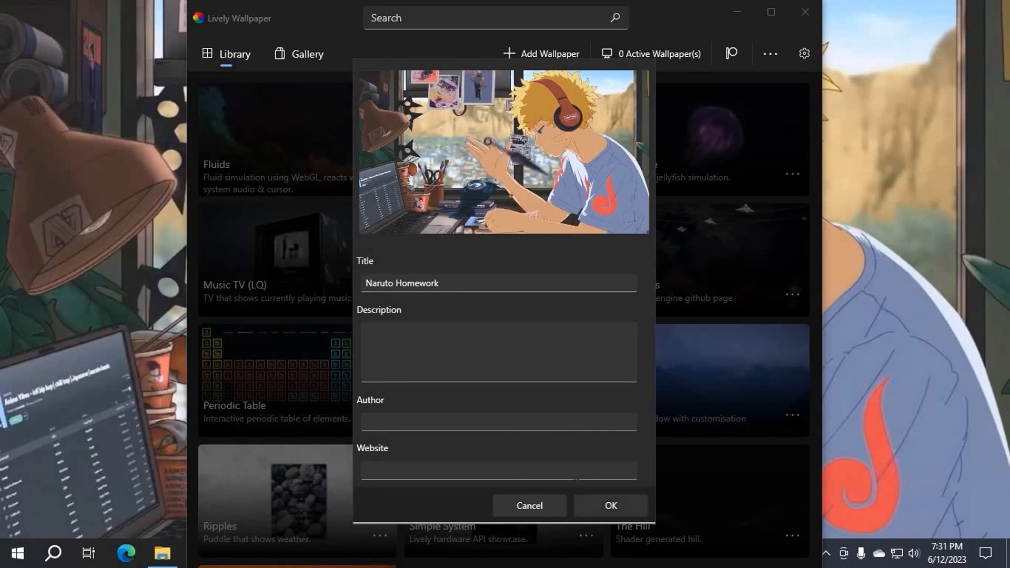
click(611, 505)
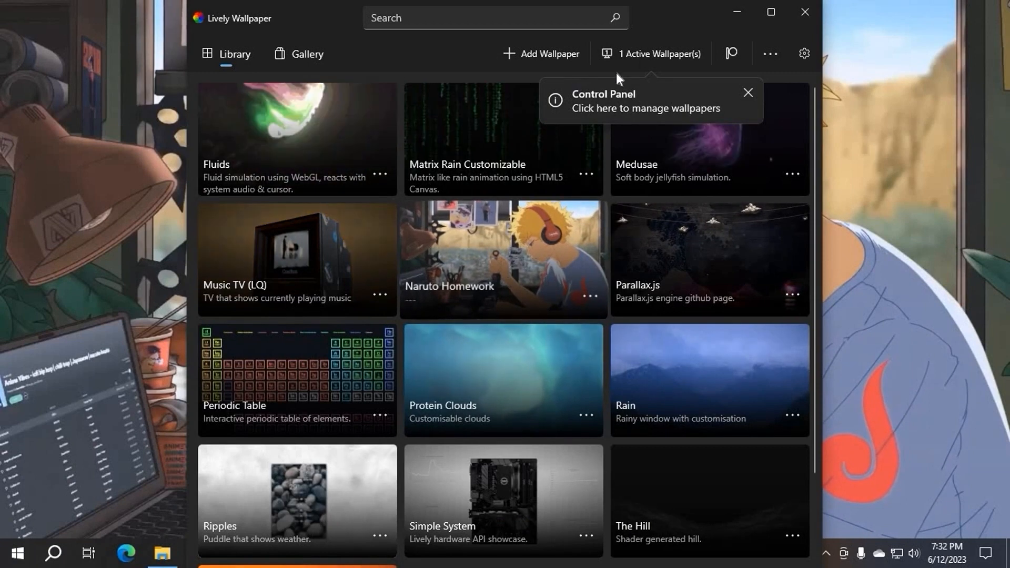
Review the active wallpaper's display and placement settings, and minimize Lively Wallpaper.
click(645, 54)
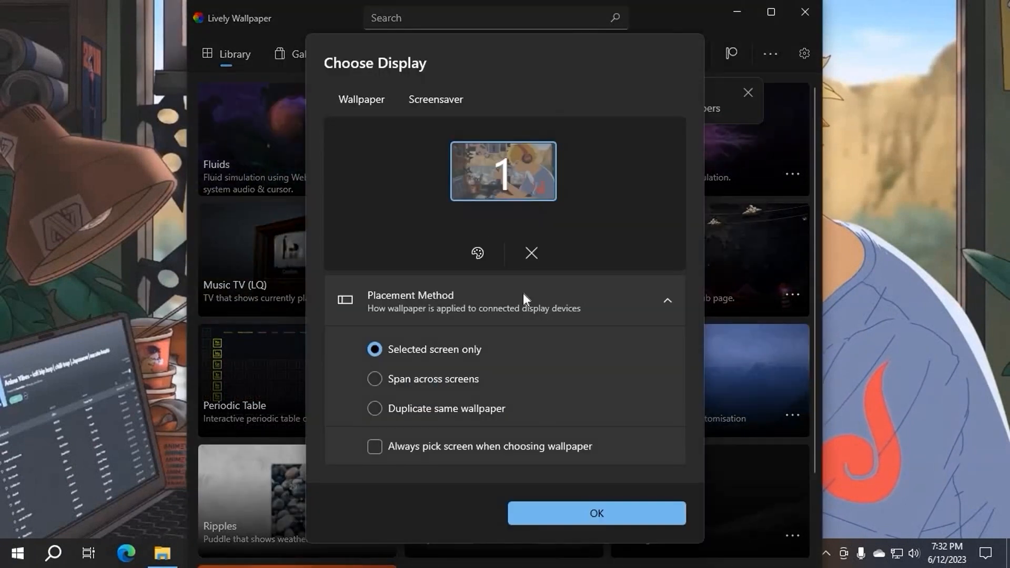
click(567, 502)
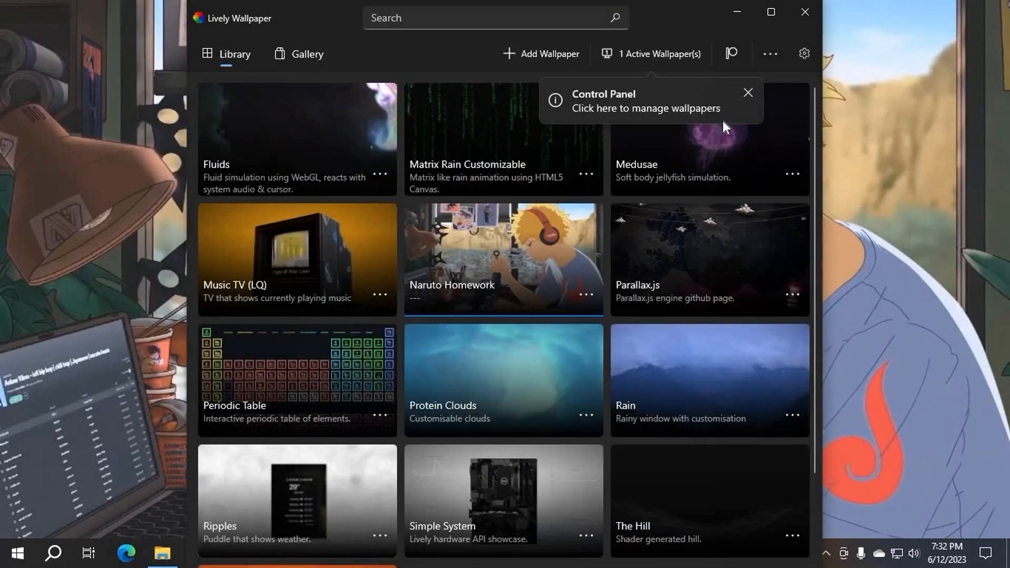
click(739, 11)
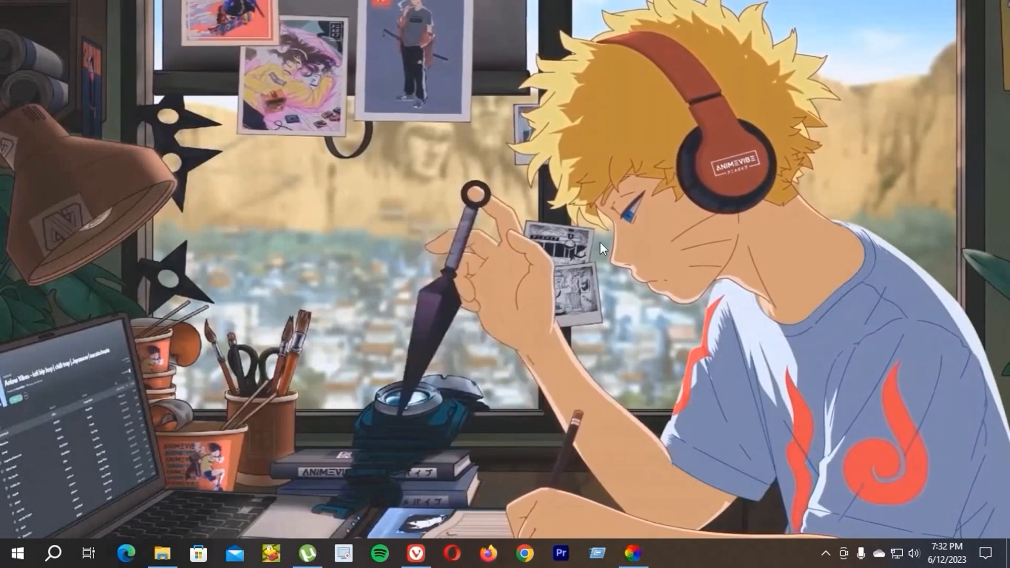
Set Lively Wallpaper's taskbar theme to Clear in its system settings and close its window to the system tray.
click(633, 550)
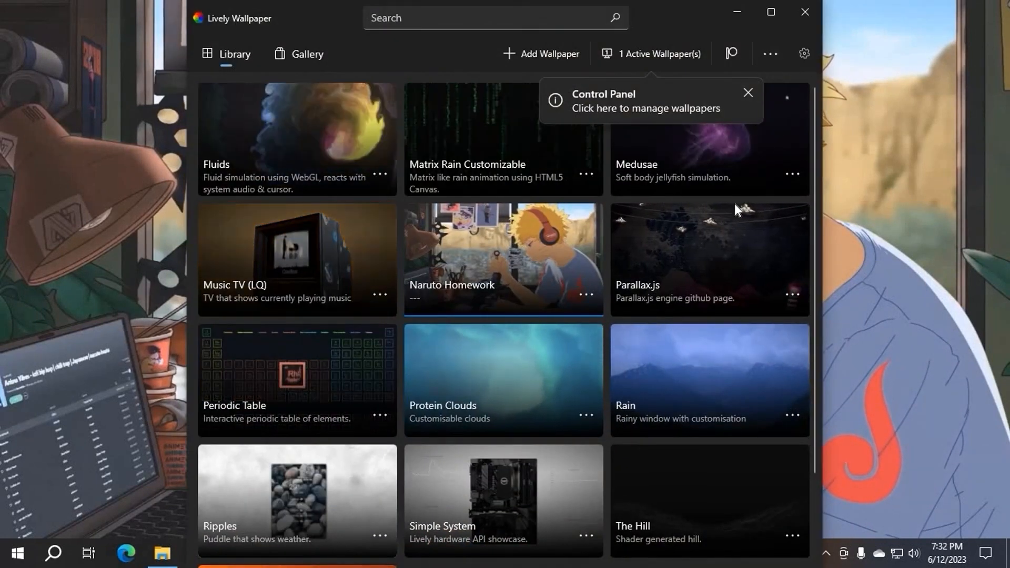
click(804, 53)
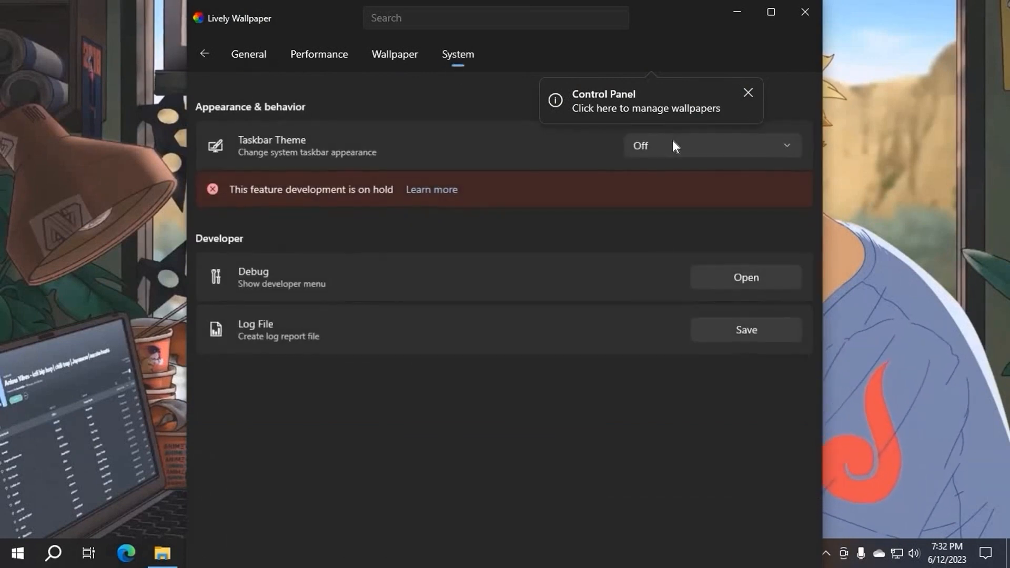
click(664, 151)
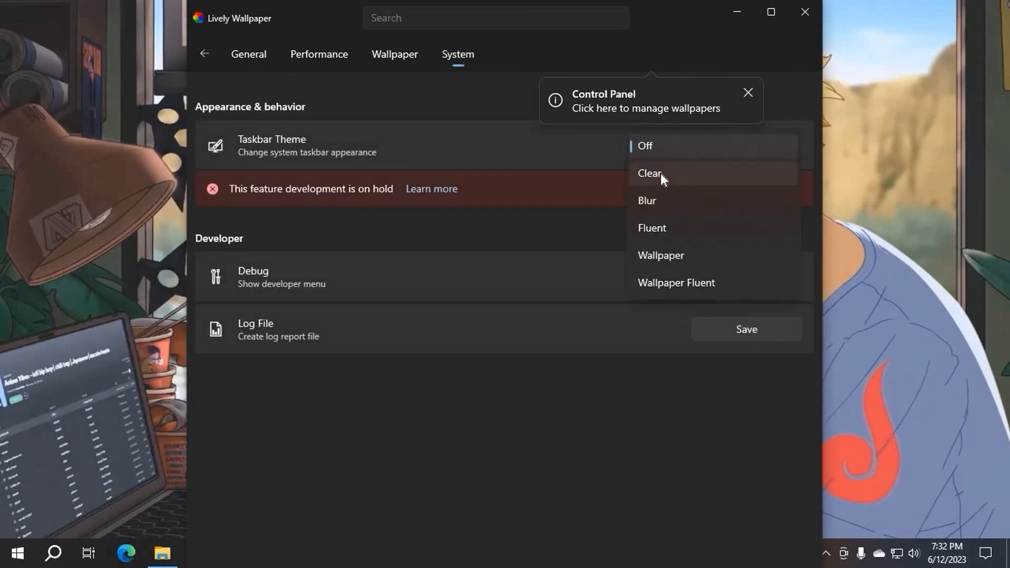
click(697, 179)
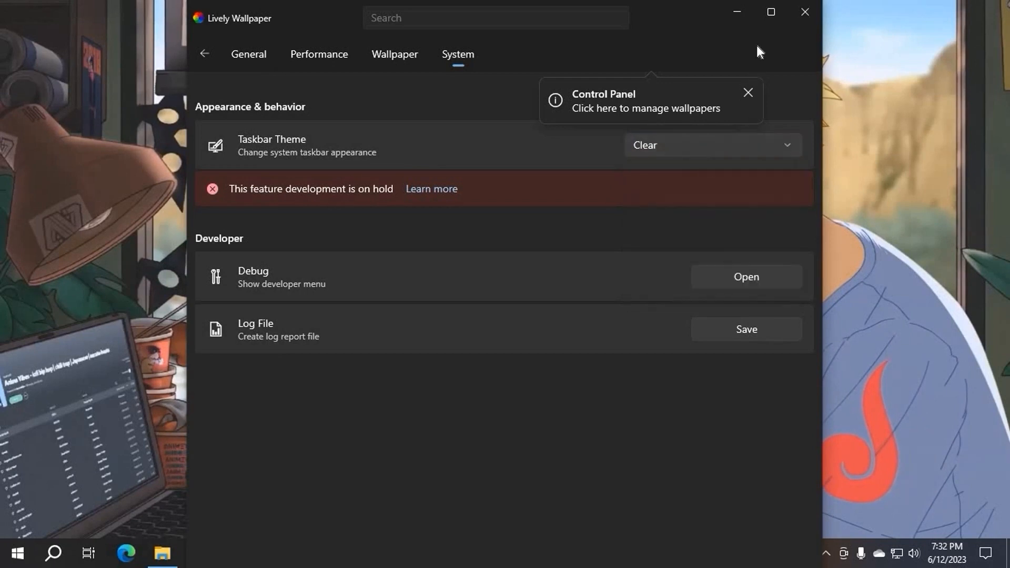
click(804, 11)
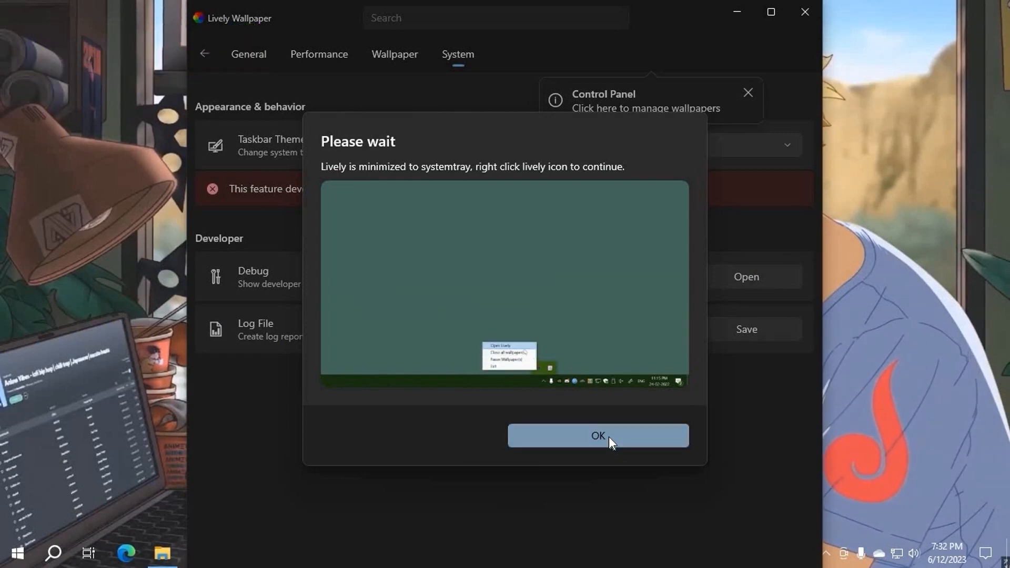
click(609, 440)
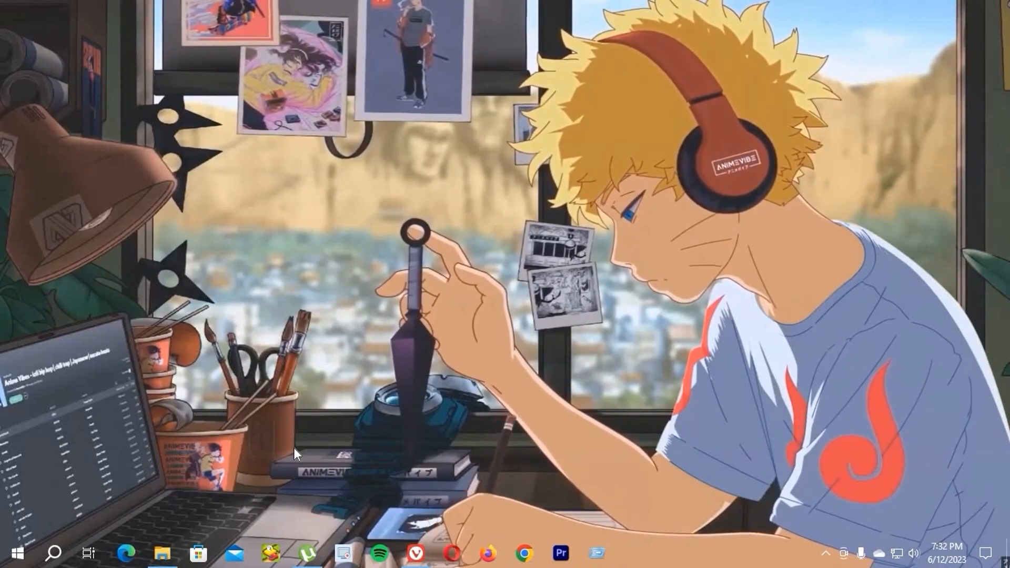
Install Rainmeter from the Rainmeter-4.5.17 installer in Downloads, using English and the standard installation, and run it on completion.
click(162, 552)
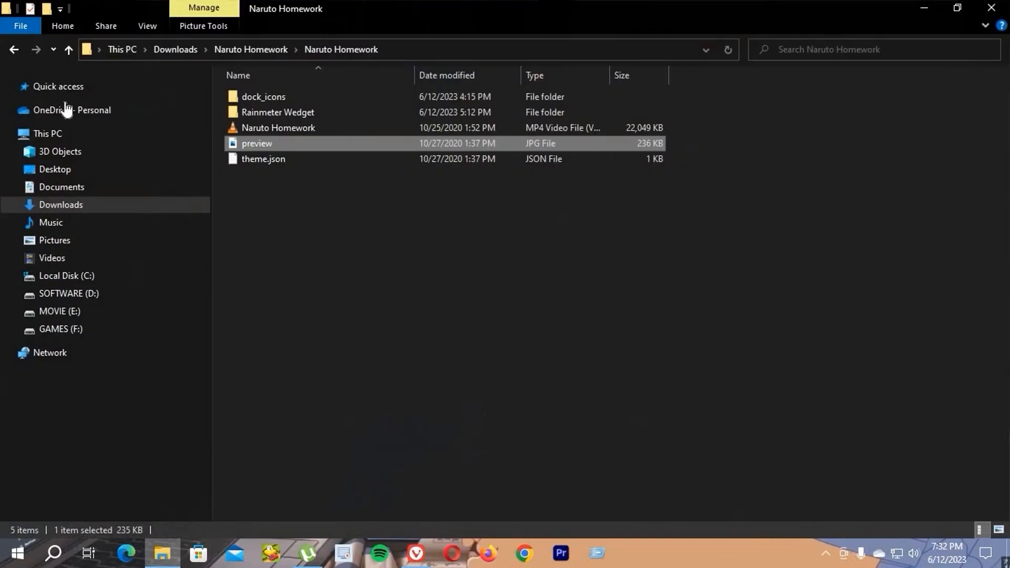
click(12, 52)
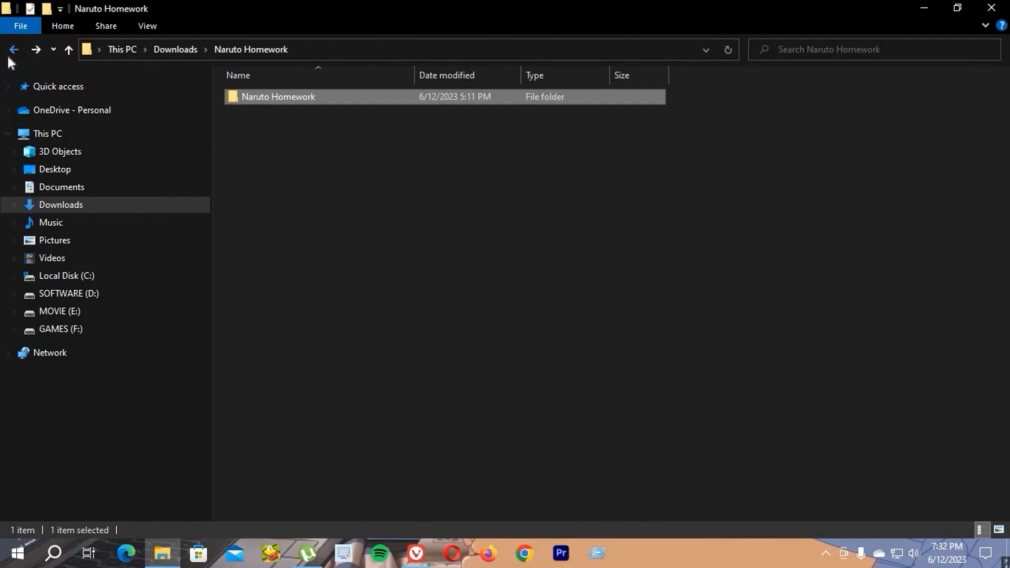
click(14, 50)
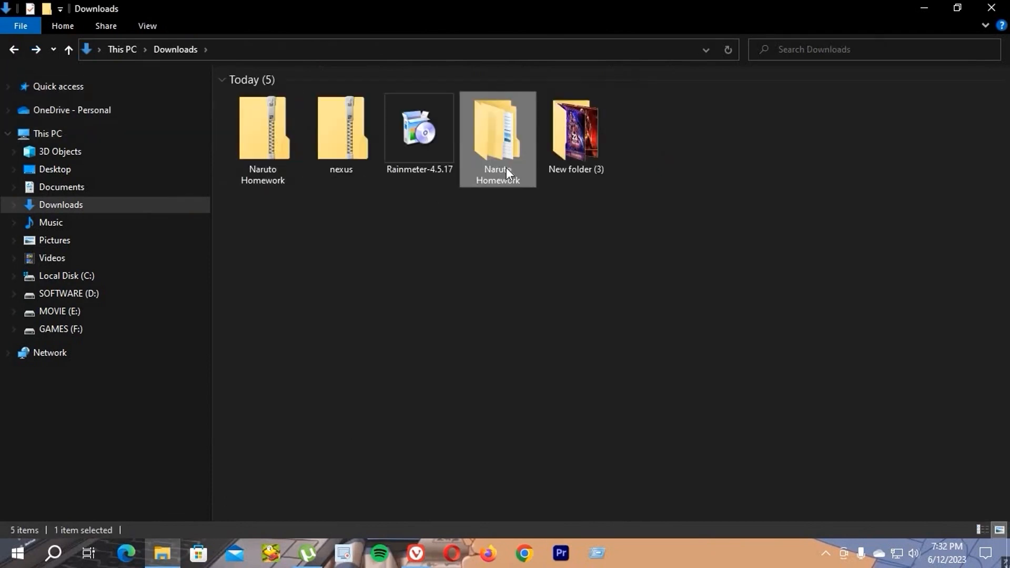
right_click(421, 151)
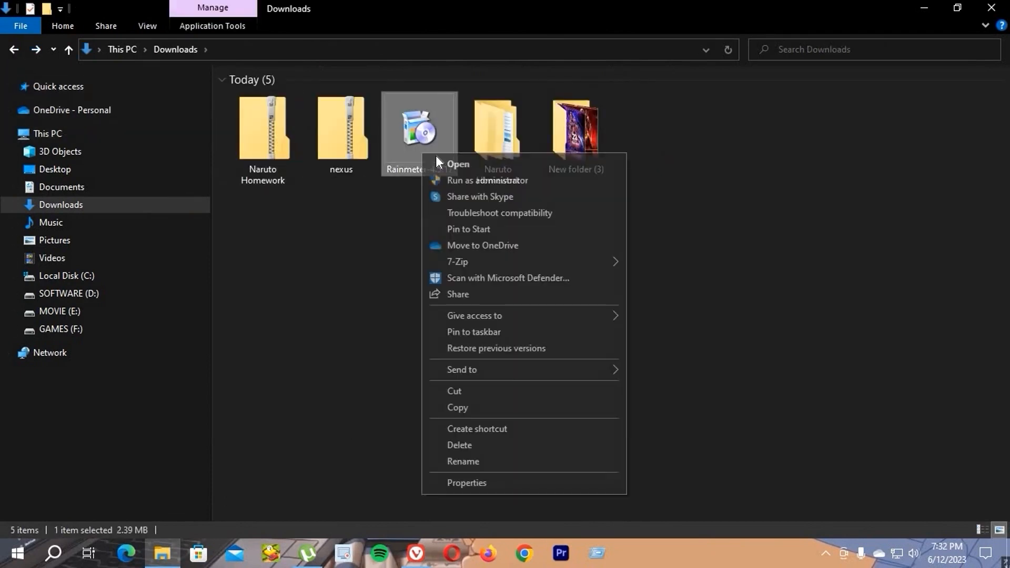
click(448, 163)
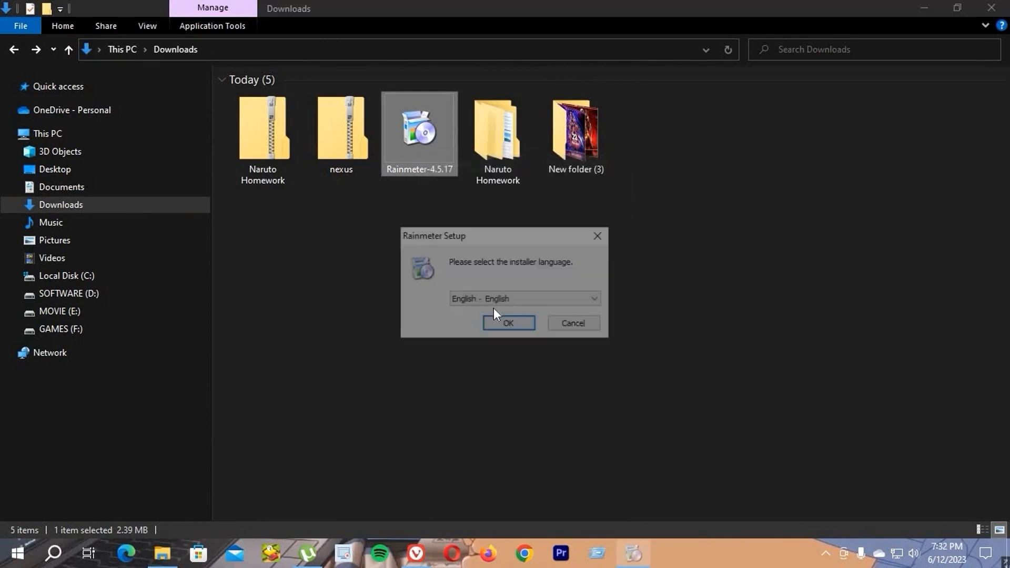
click(502, 324)
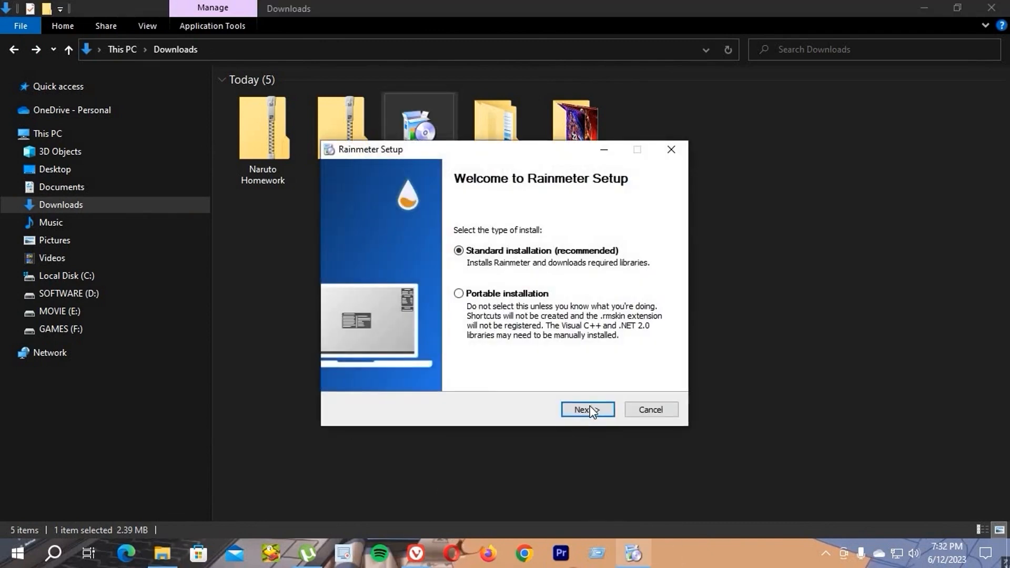
click(586, 409)
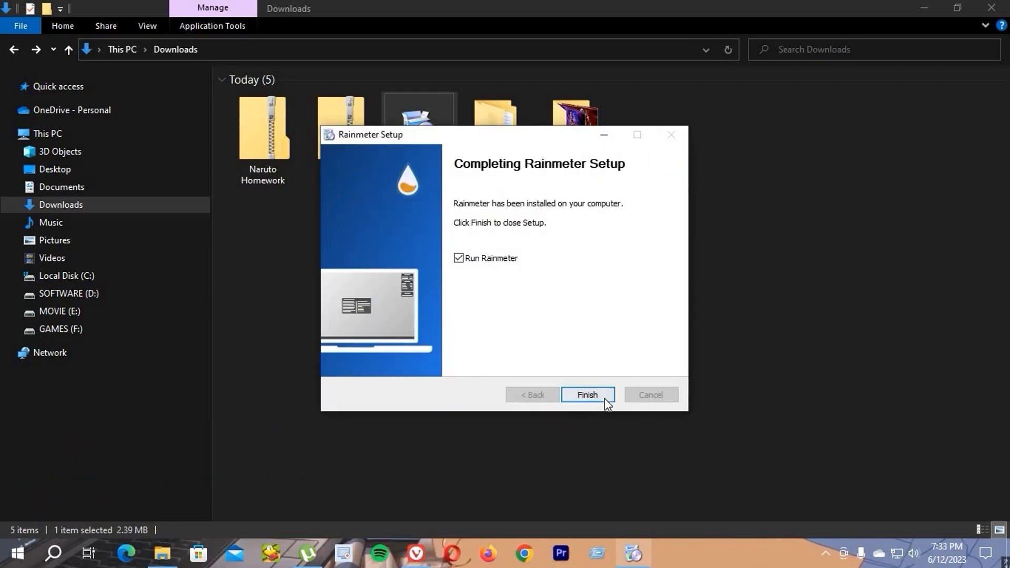
click(605, 400)
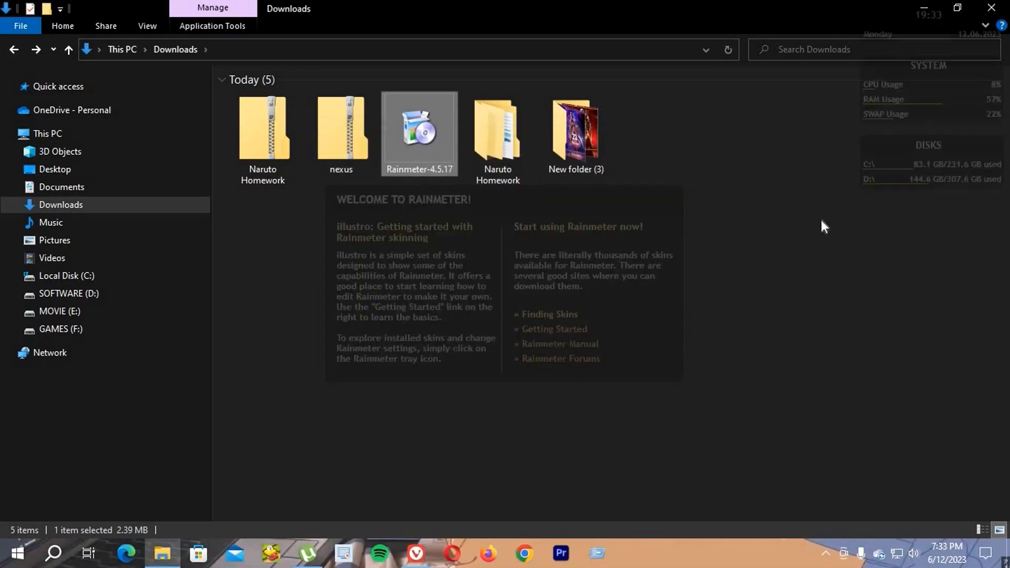
Unload Rainmeter's default illustro welcome, system, disks and clock skins from the desktop.
right_click(610, 311)
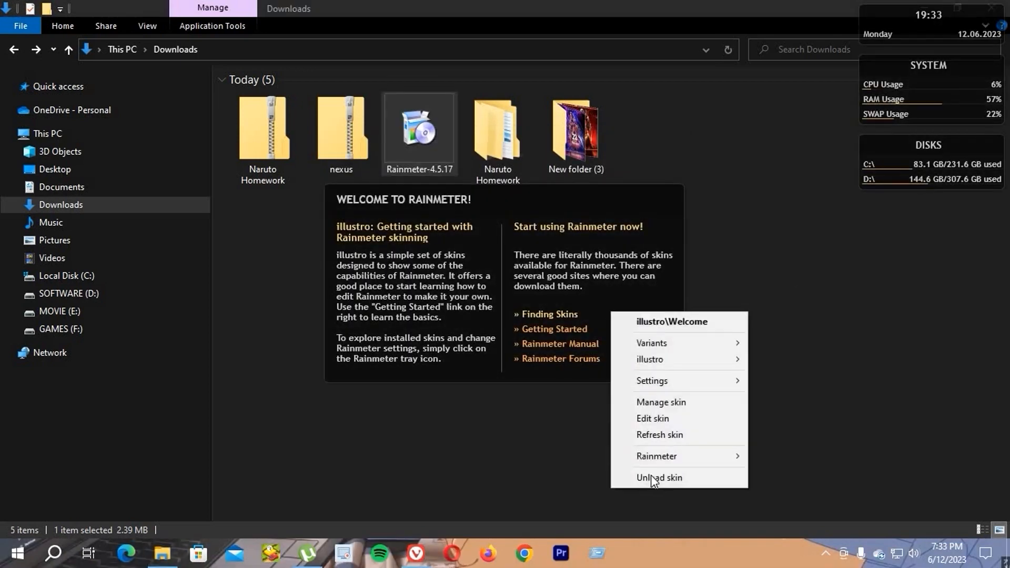
click(659, 477)
click(930, 3)
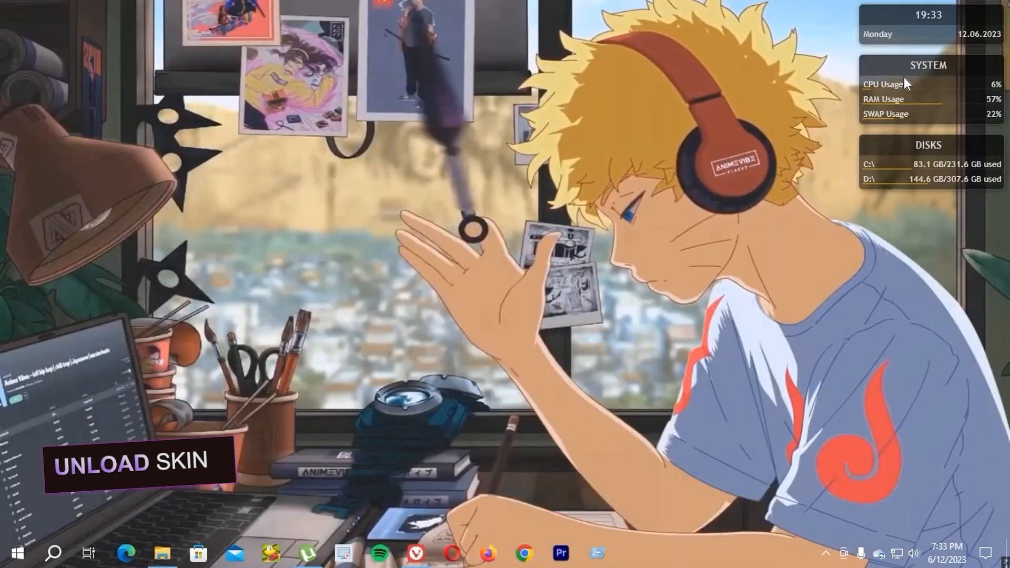
right_click(903, 79)
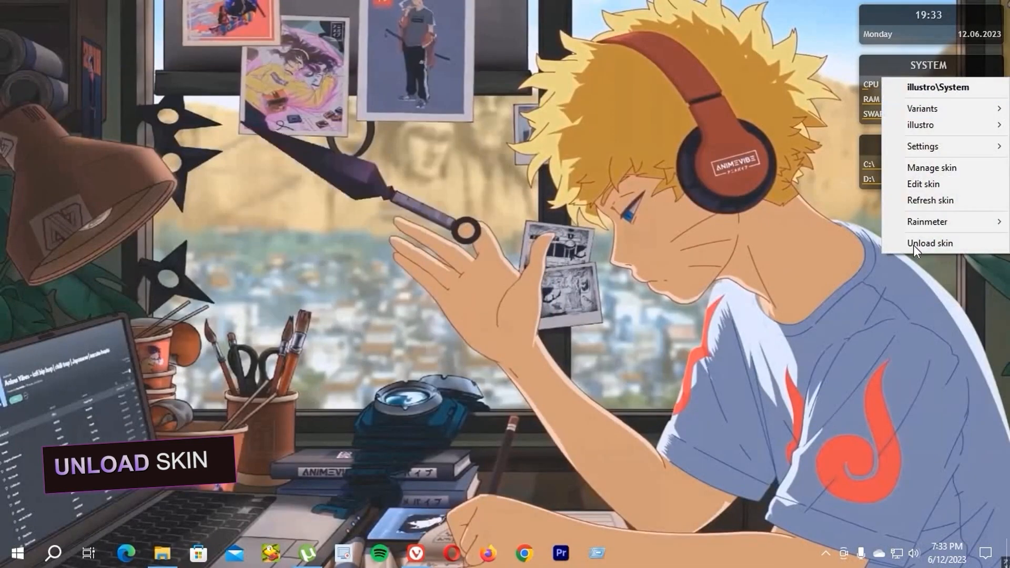
click(929, 243)
right_click(902, 166)
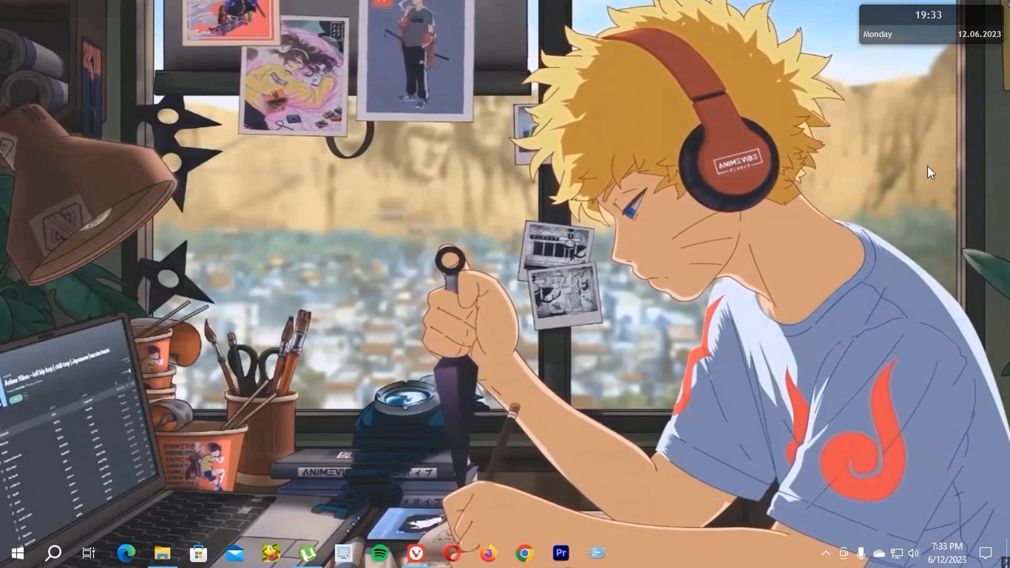
right_click(914, 25)
key(Return)
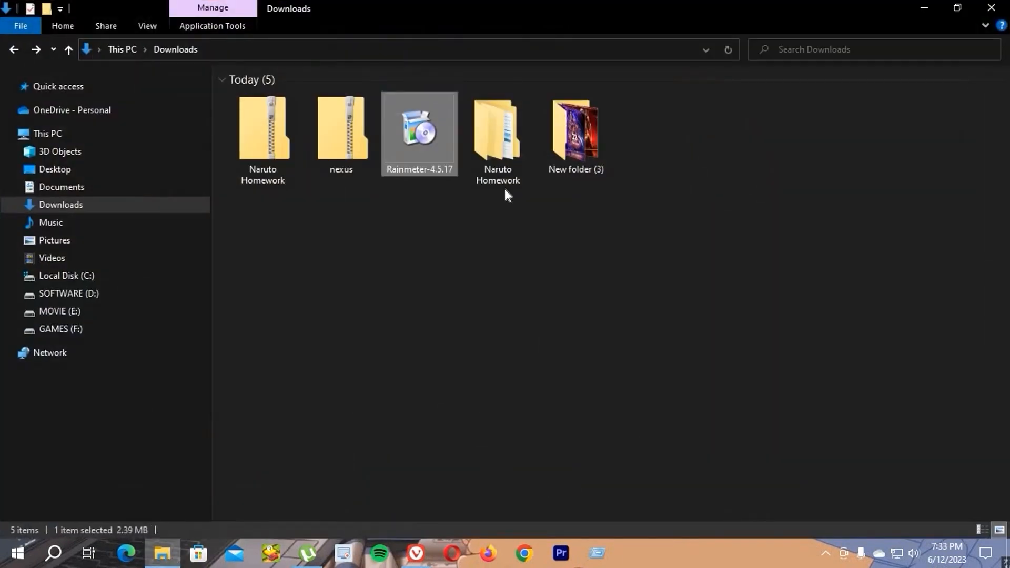
Install the Ageo skin package from the Rainmeter Widget folder inside Naruto Homework and close File Explorer.
double_click(506, 160)
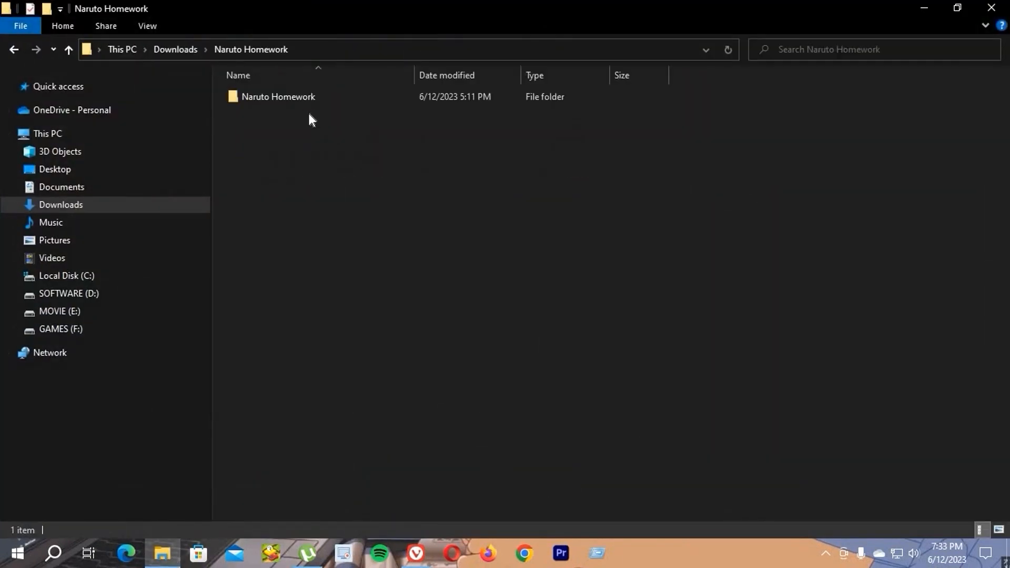
double_click(293, 101)
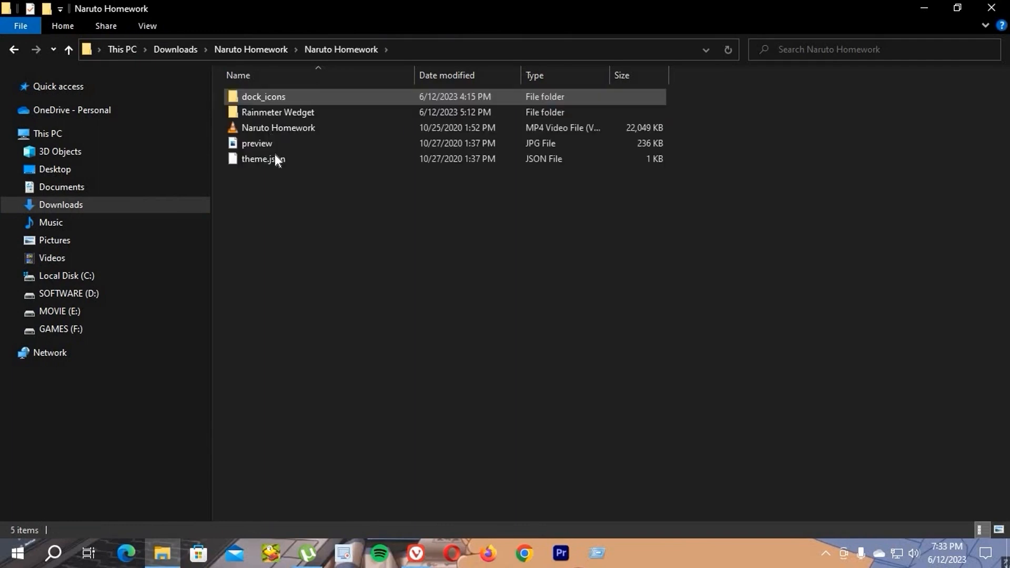
double_click(285, 114)
right_click(282, 98)
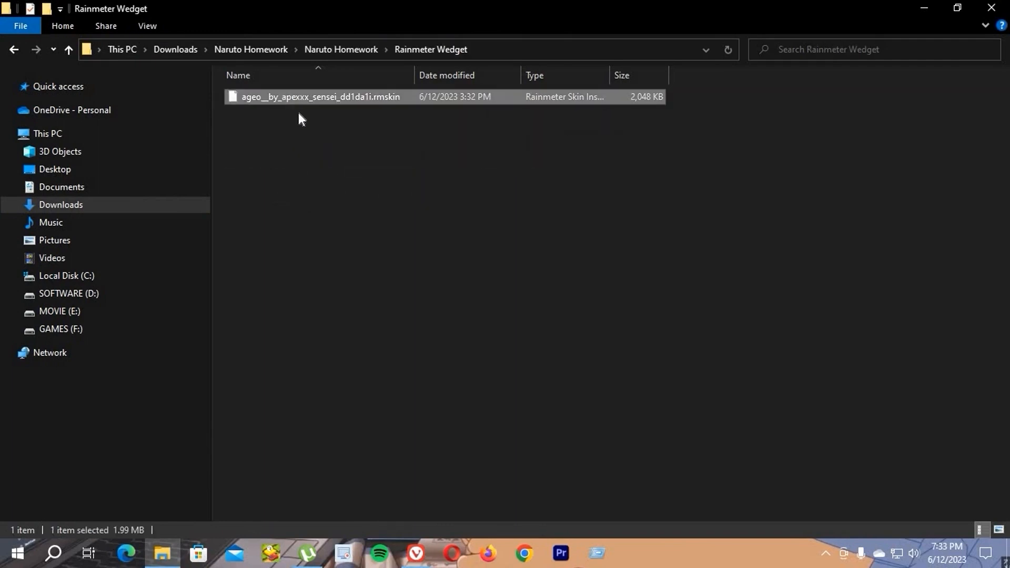
click(305, 124)
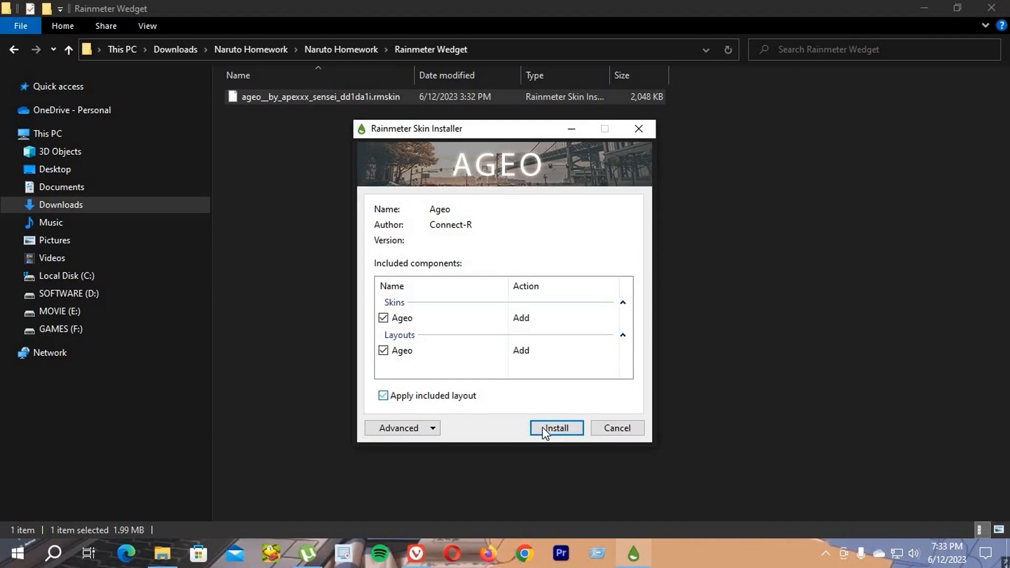
key(Return)
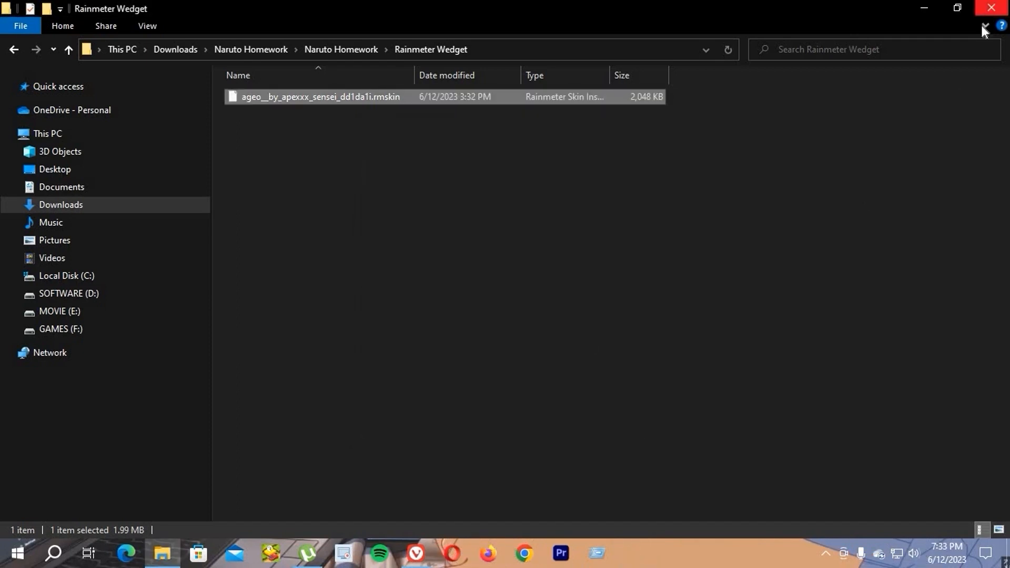
click(991, 8)
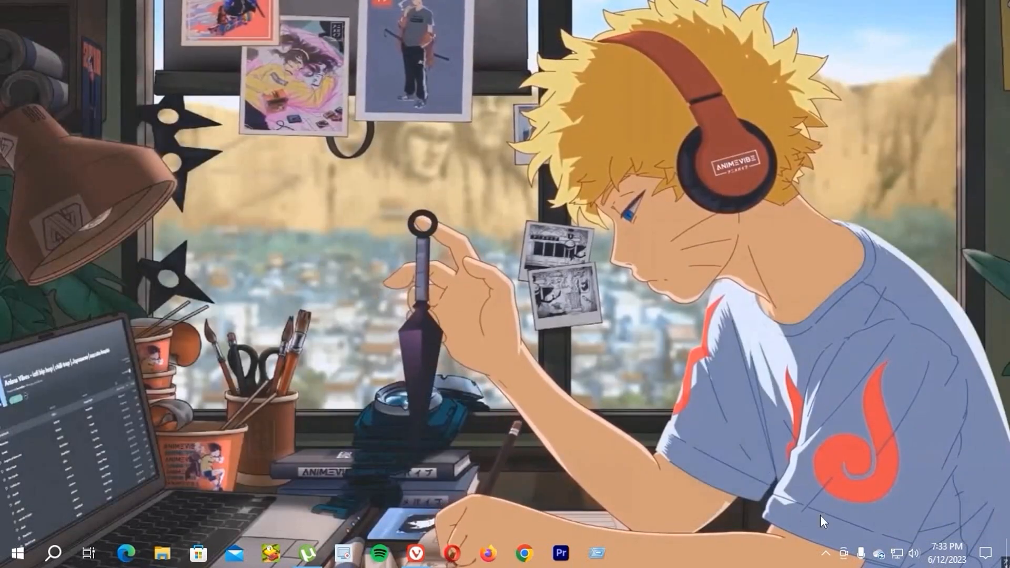
Load the Time and Date skin from the Ageo collection in Rainmeter and move the manager window clear of the widget.
click(826, 554)
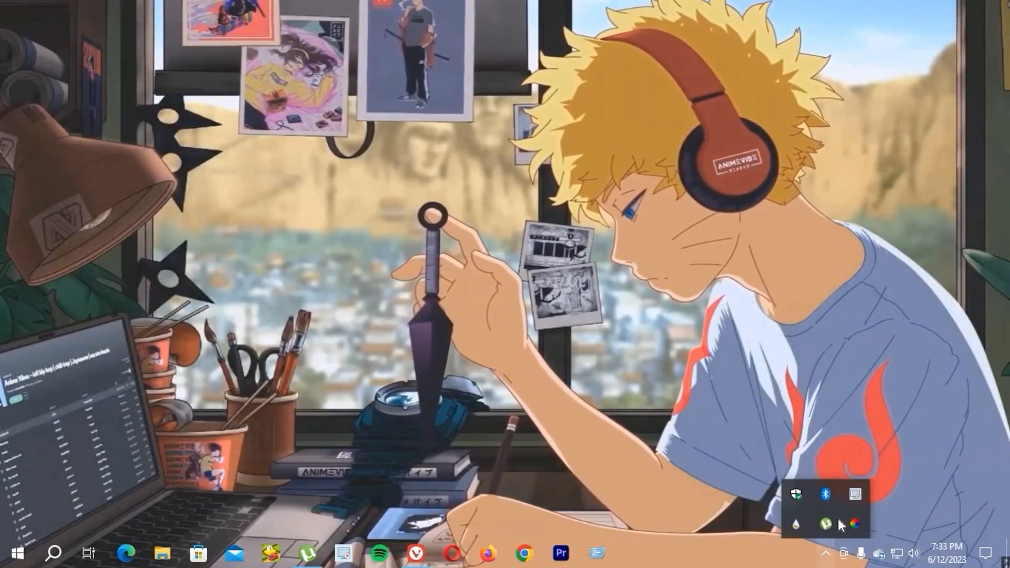
click(796, 524)
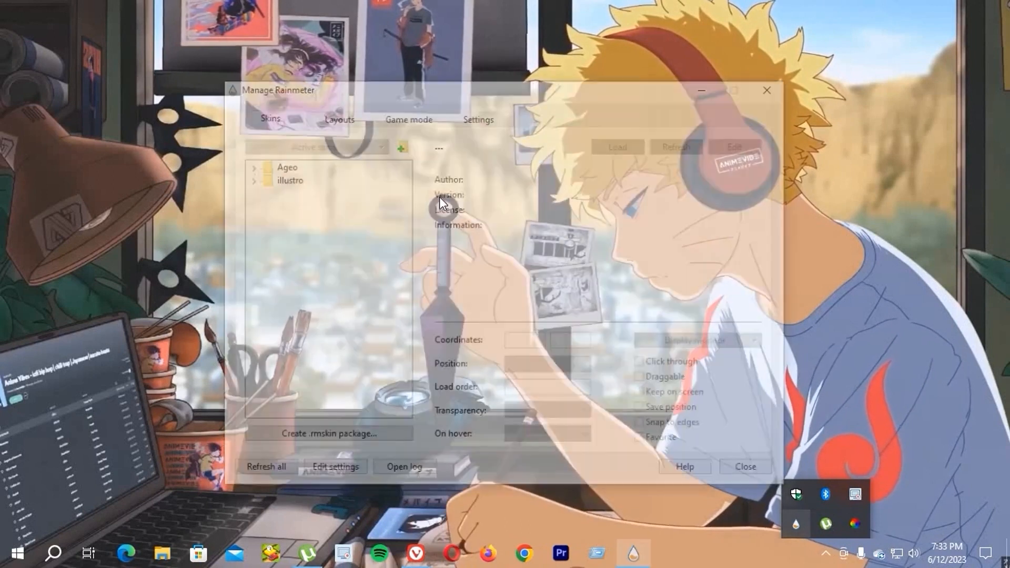
click(251, 166)
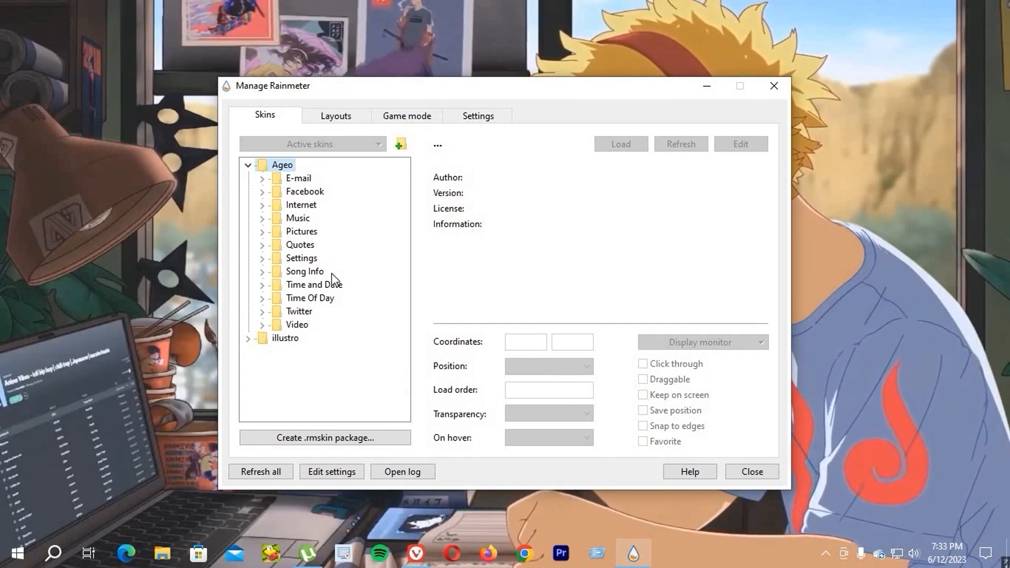
click(265, 287)
click(314, 300)
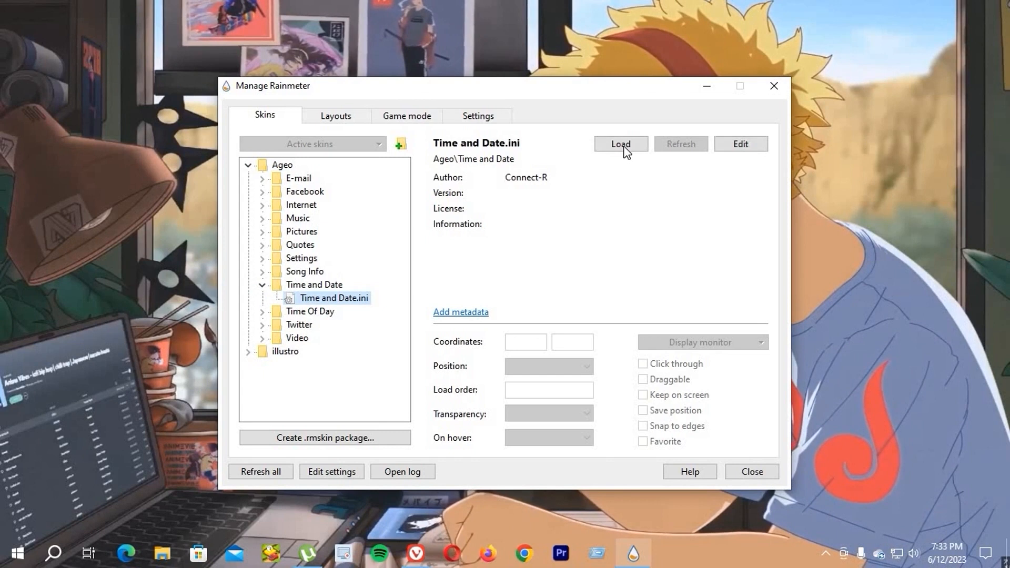
click(621, 144)
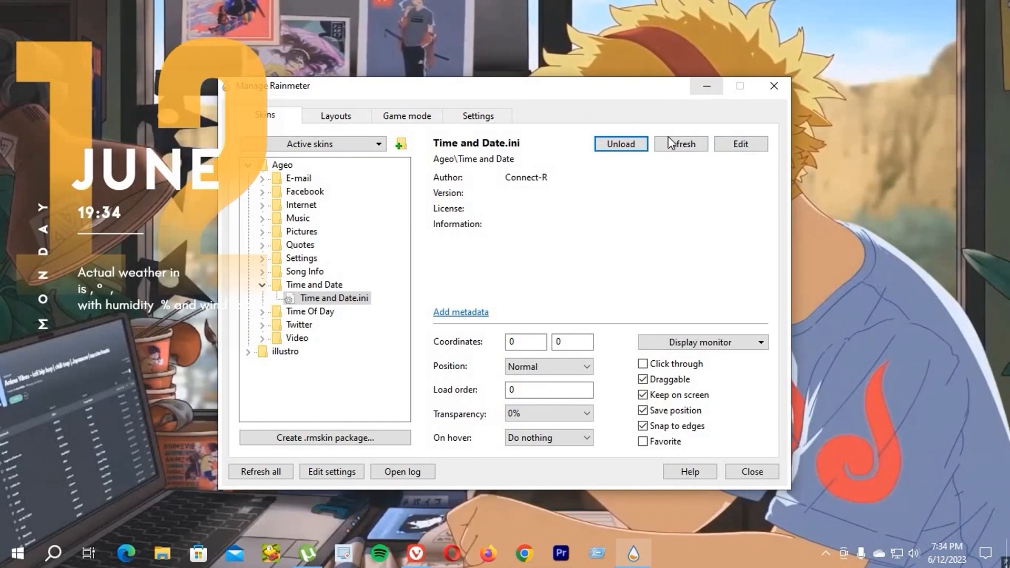
drag(392, 86, 570, 133)
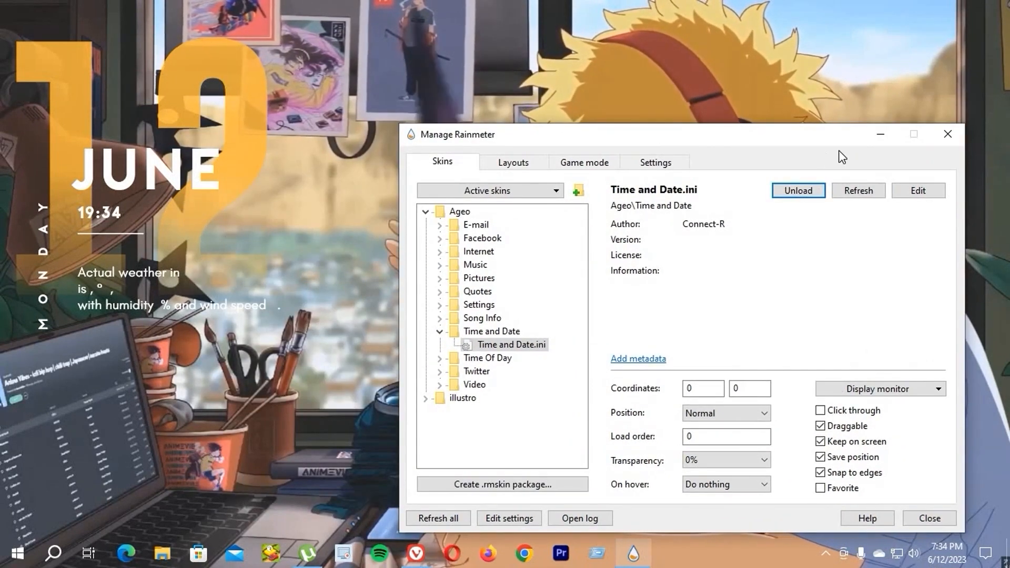
click(881, 135)
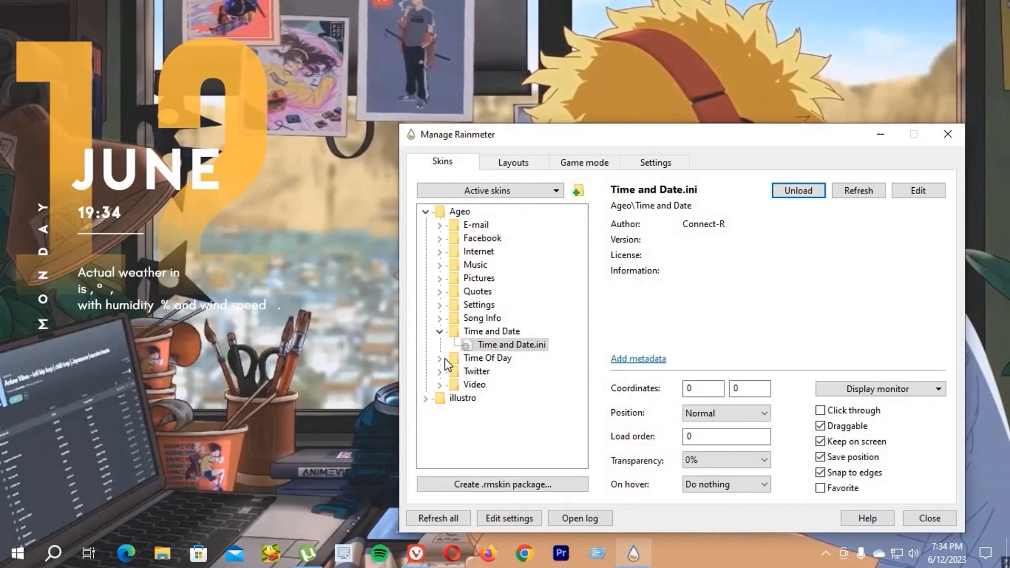
Try the Ageo Time Of Day skin below the weather text on the desktop and unload it.
click(505, 372)
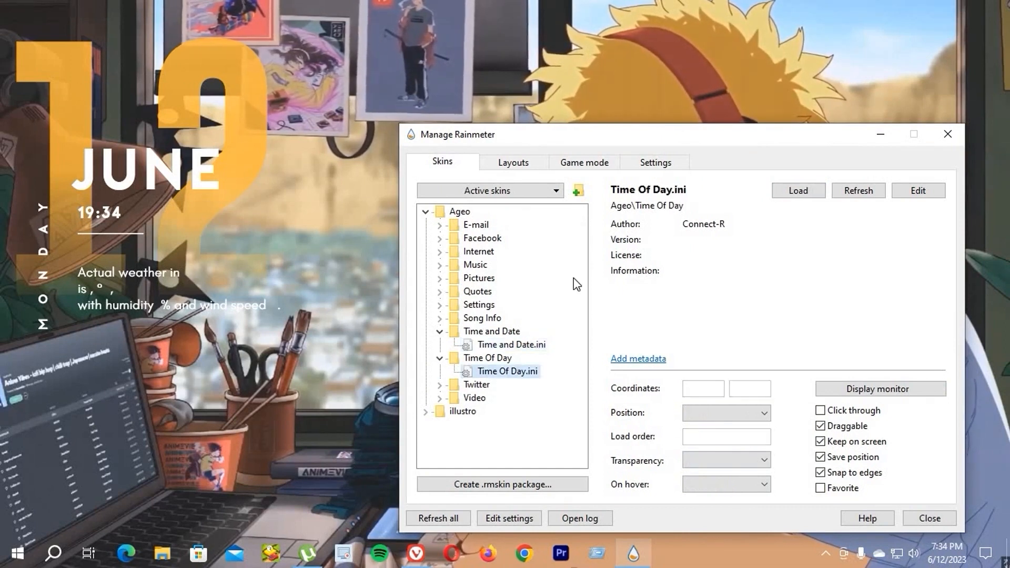
click(788, 195)
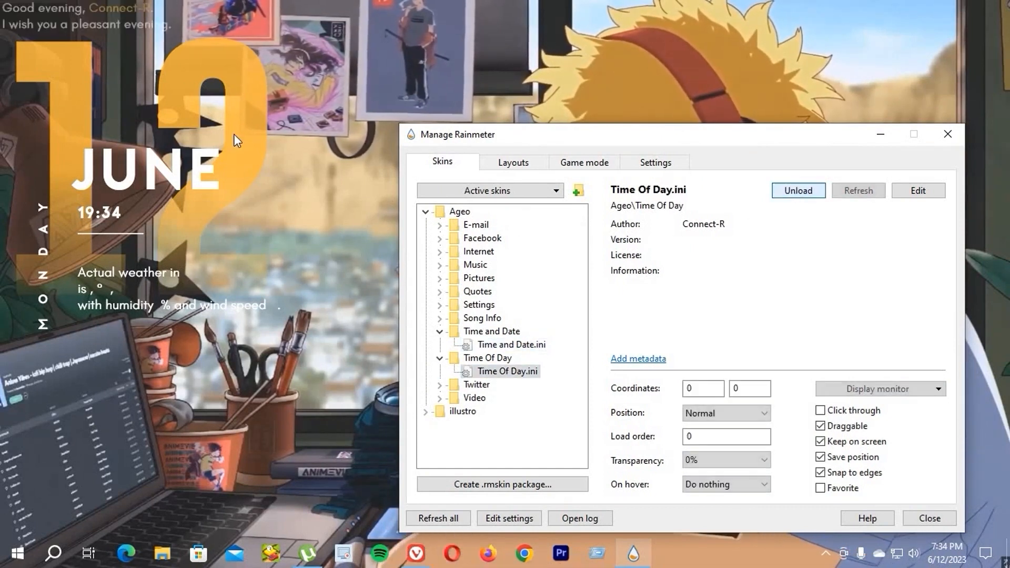
drag(68, 7, 100, 344)
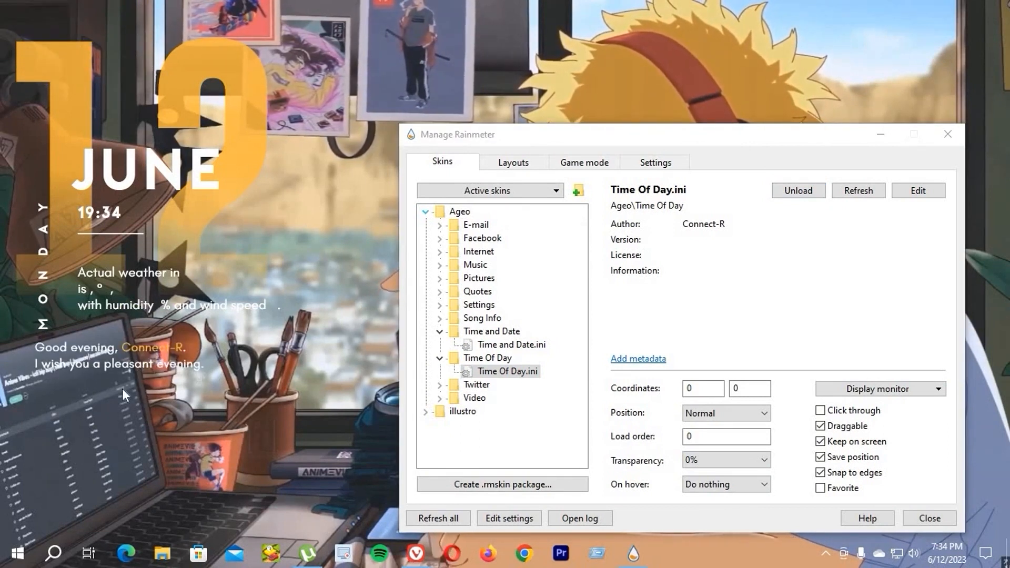
click(798, 190)
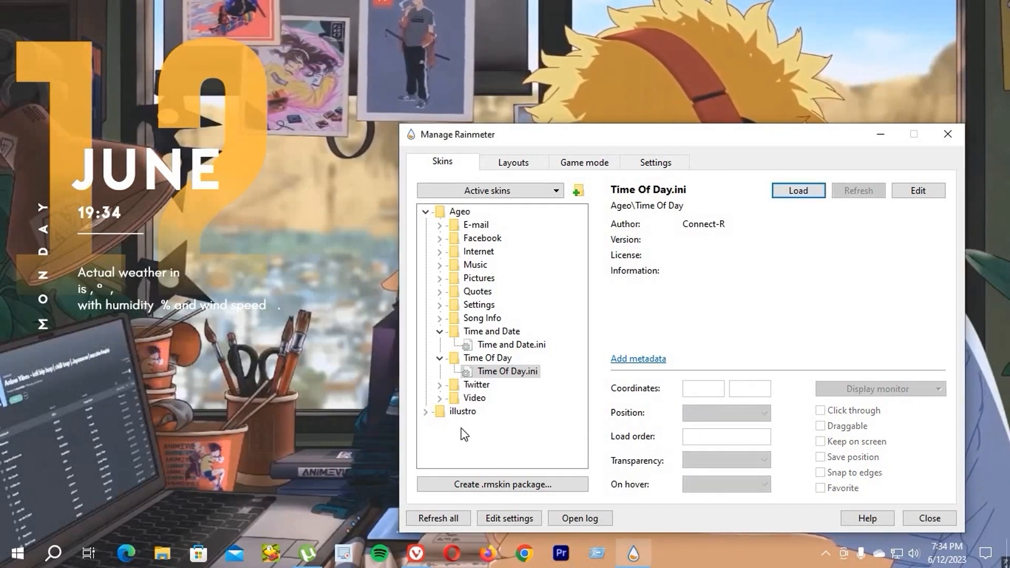
Load the Ageo Settings skin, move it away from the date widget, and set the clock to 12 h format.
click(441, 305)
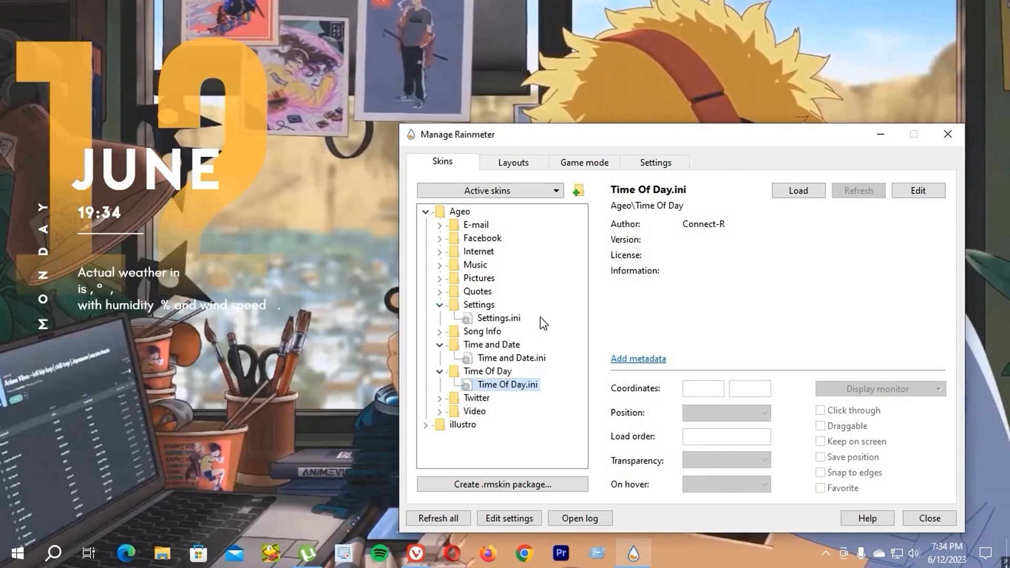
click(796, 191)
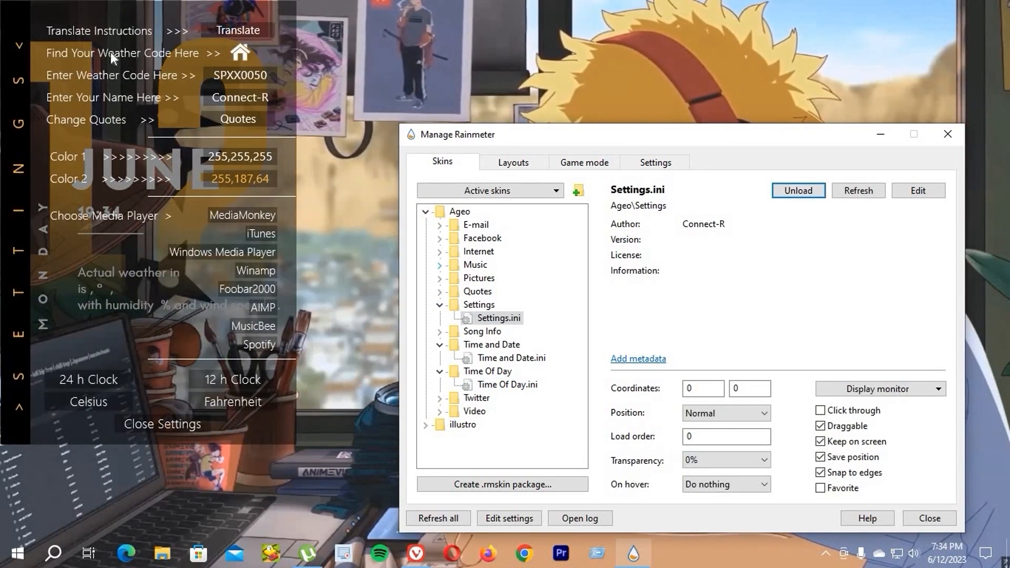
drag(213, 104, 591, 173)
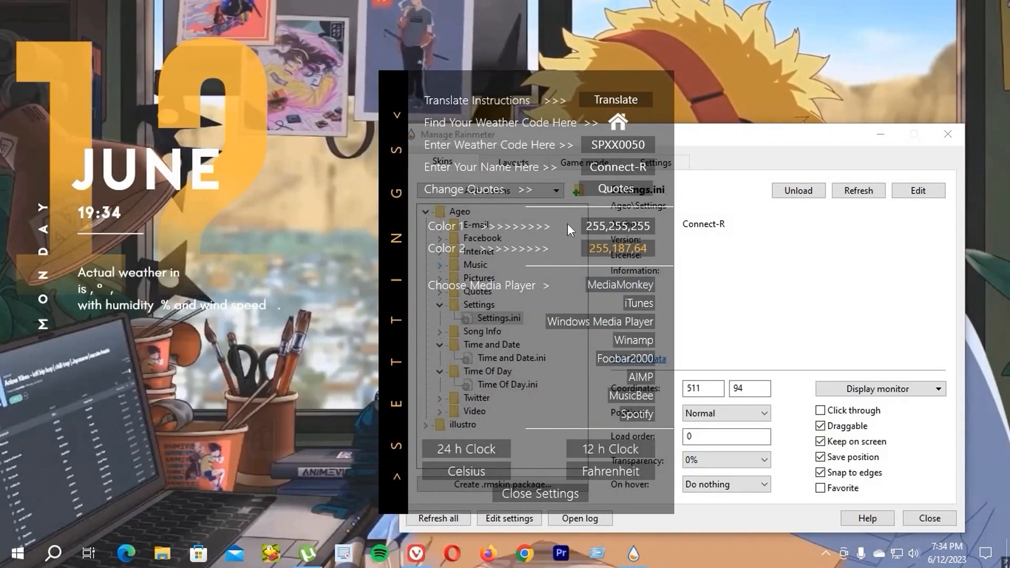
click(610, 449)
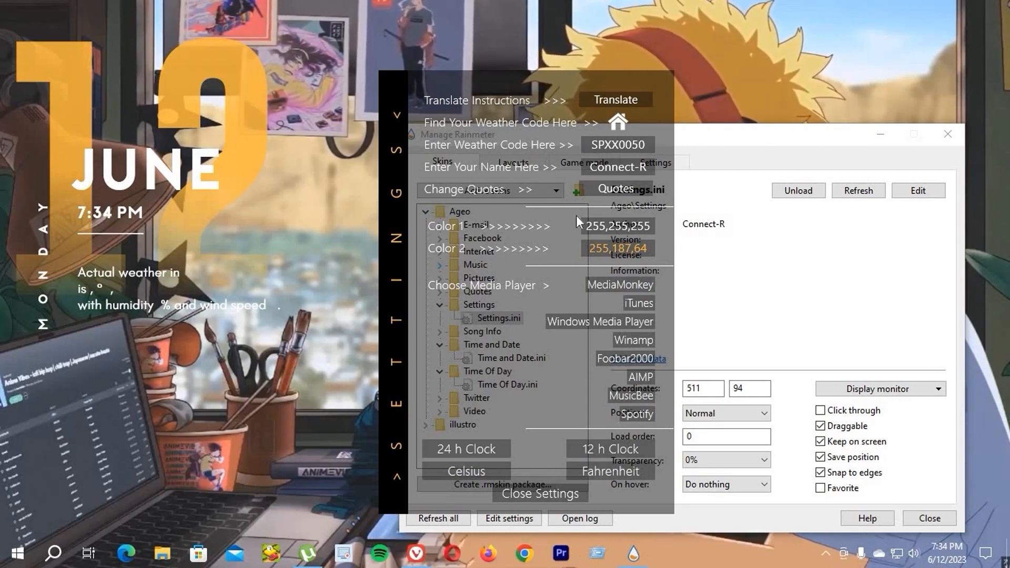
Set the Ageo widget's Color 1 to the dark yellow RGB 189,174,38.
click(608, 227)
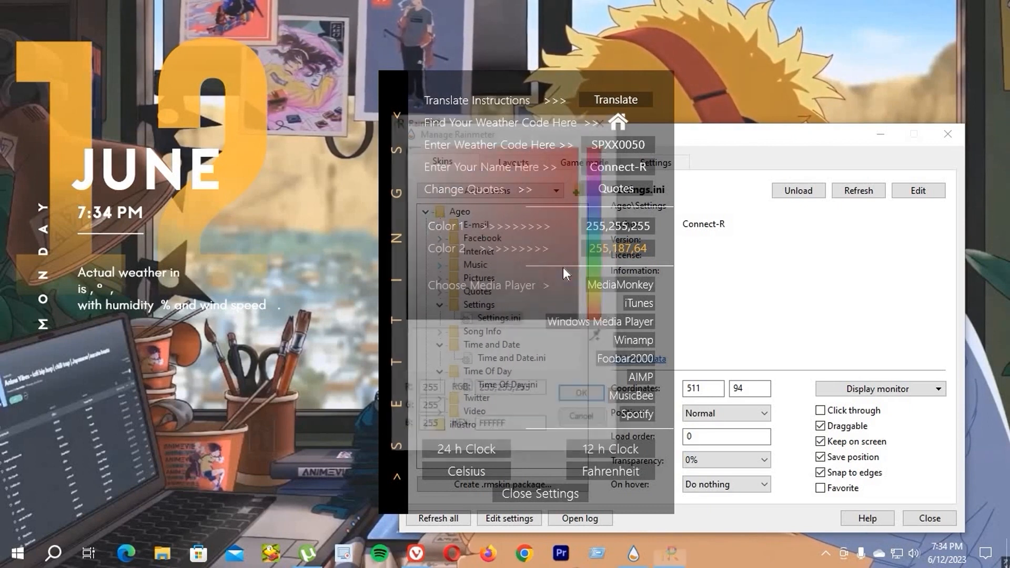
drag(599, 298, 598, 295)
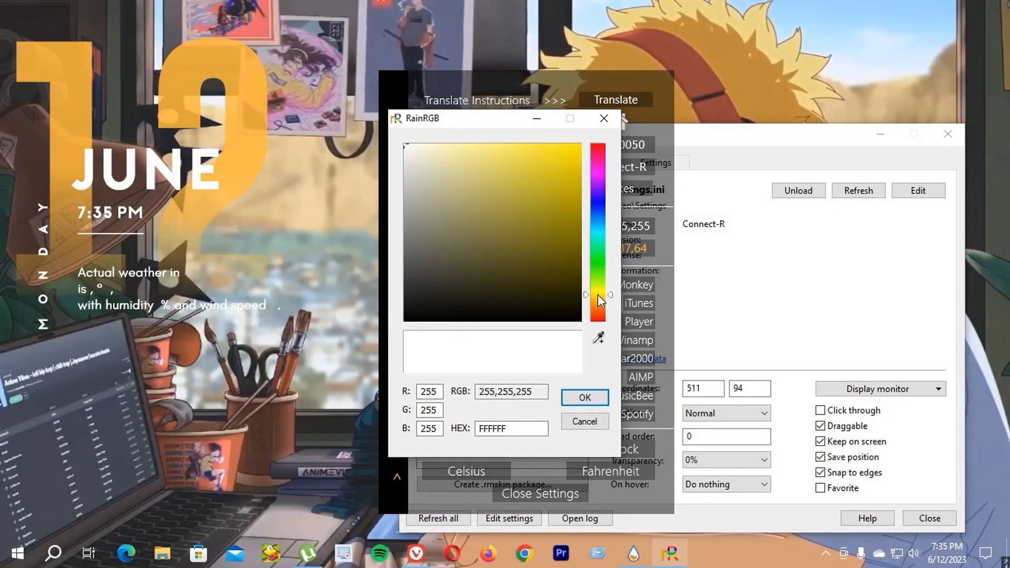
click(563, 200)
drag(541, 167, 542, 168)
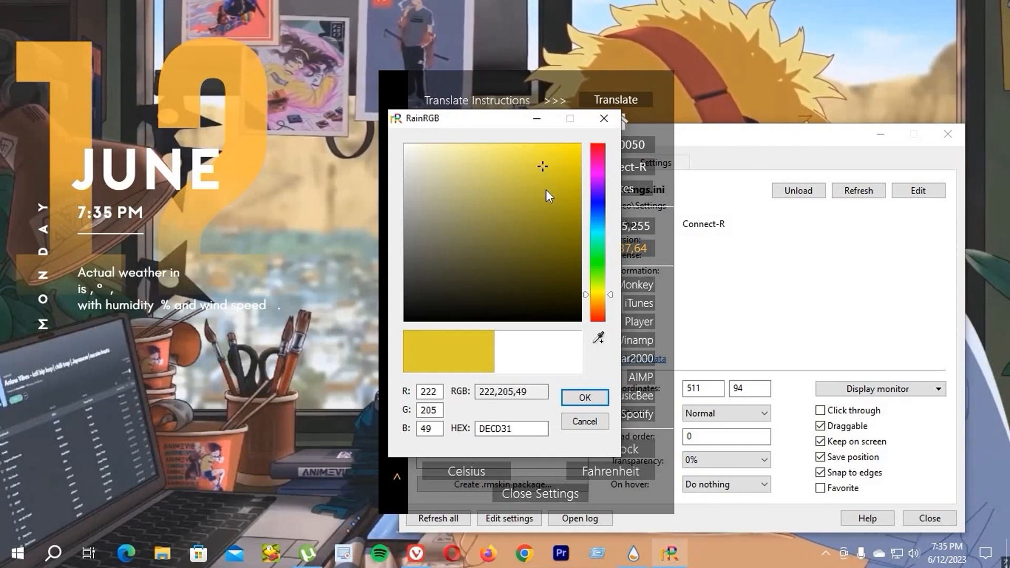
click(546, 190)
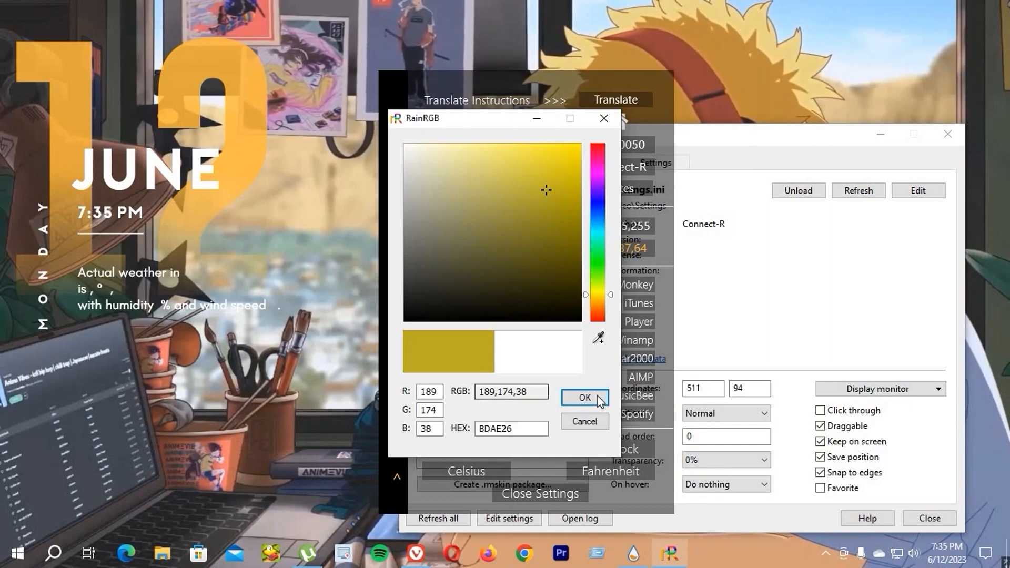
click(579, 398)
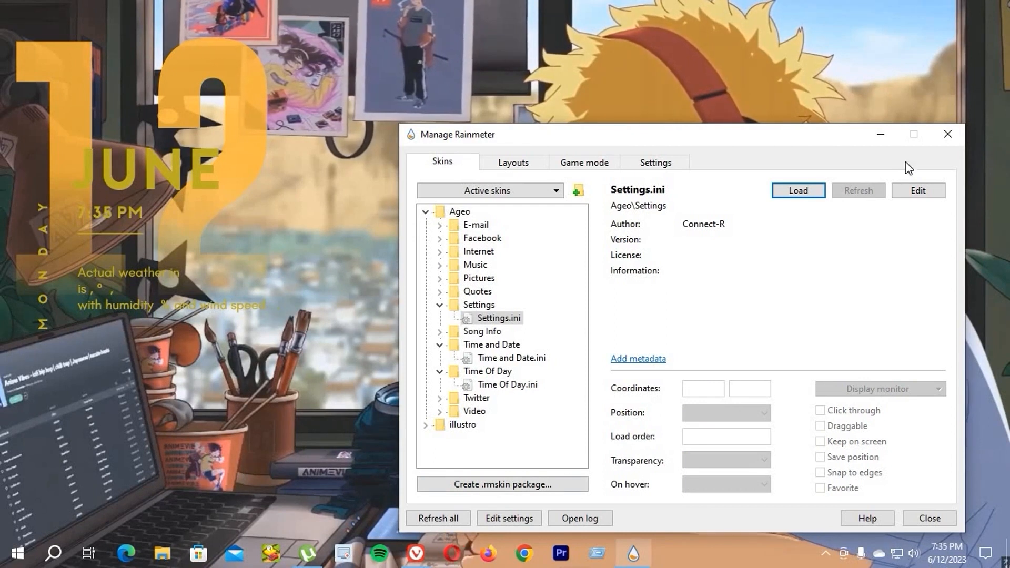
Close the Manage Rainmeter window and refresh the desktop.
click(947, 134)
right_click(490, 220)
click(514, 269)
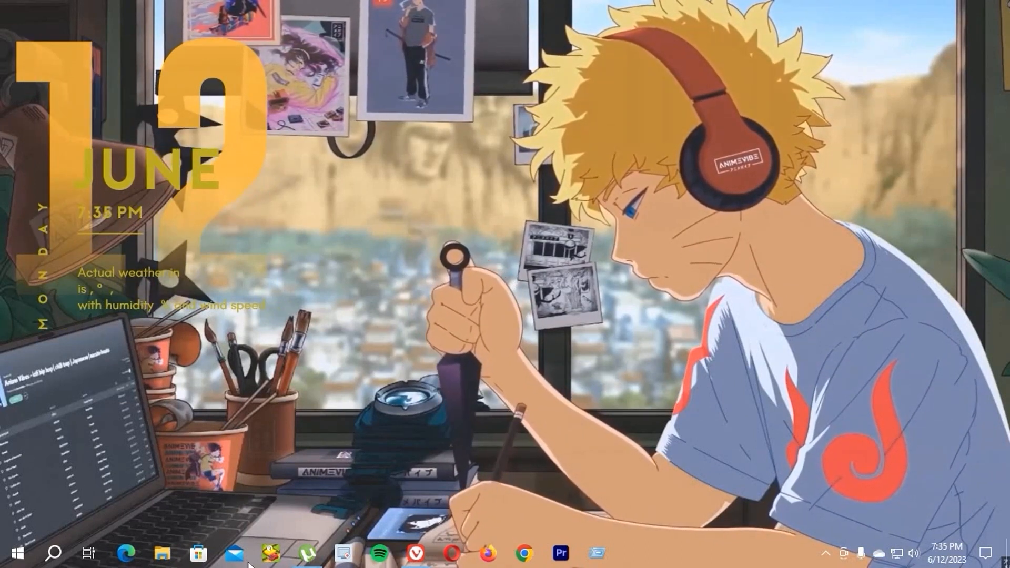
Run NexusSetup directly from the nexus archive in Downloads without extracting it.
click(161, 556)
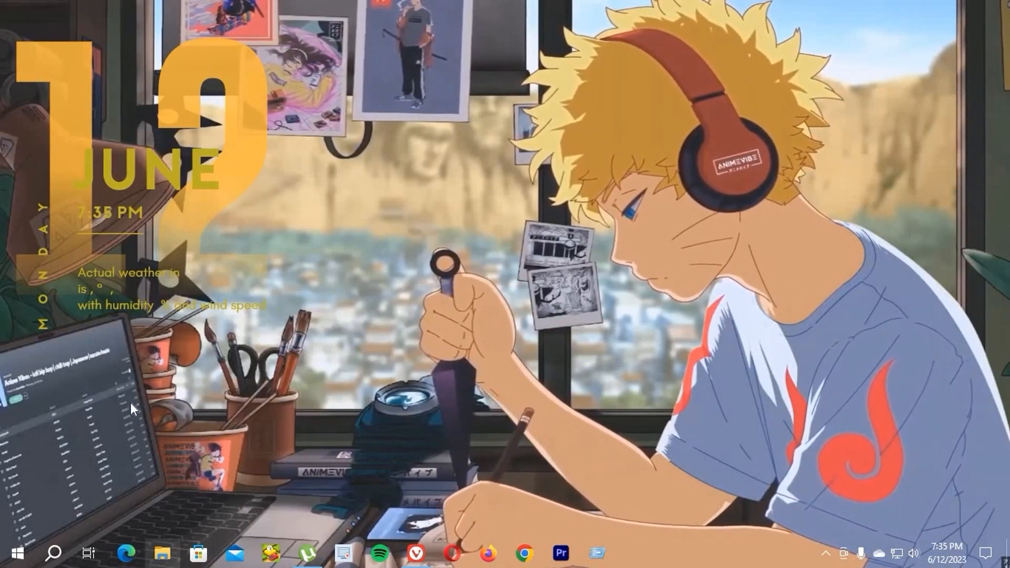
click(103, 275)
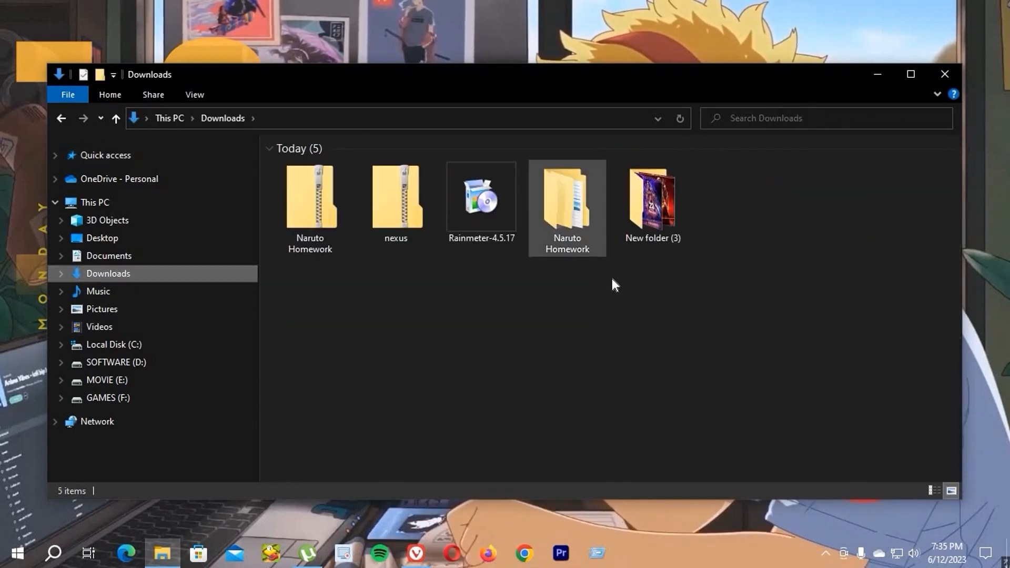
click(423, 231)
right_click(404, 209)
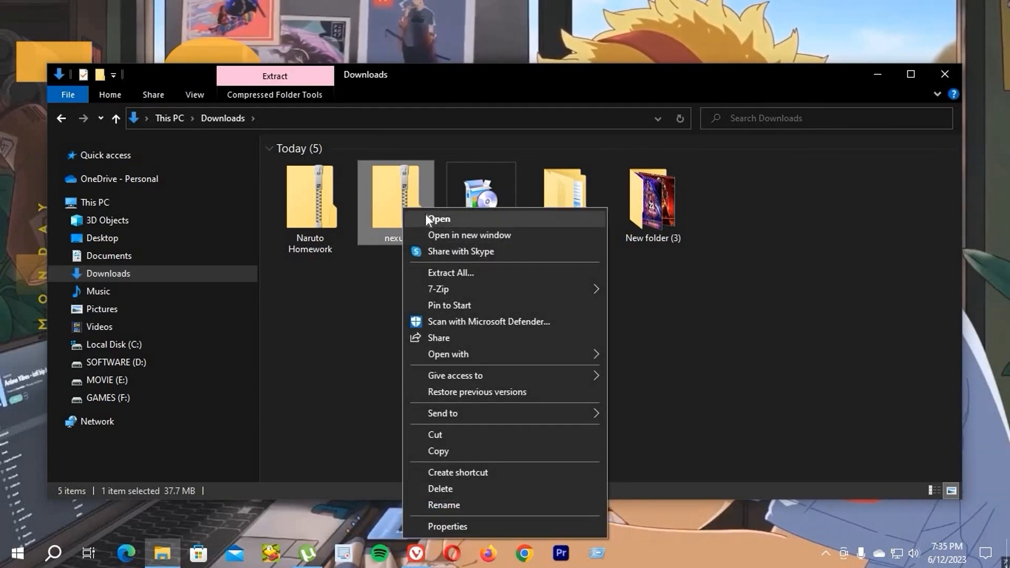
click(426, 217)
right_click(311, 167)
click(342, 179)
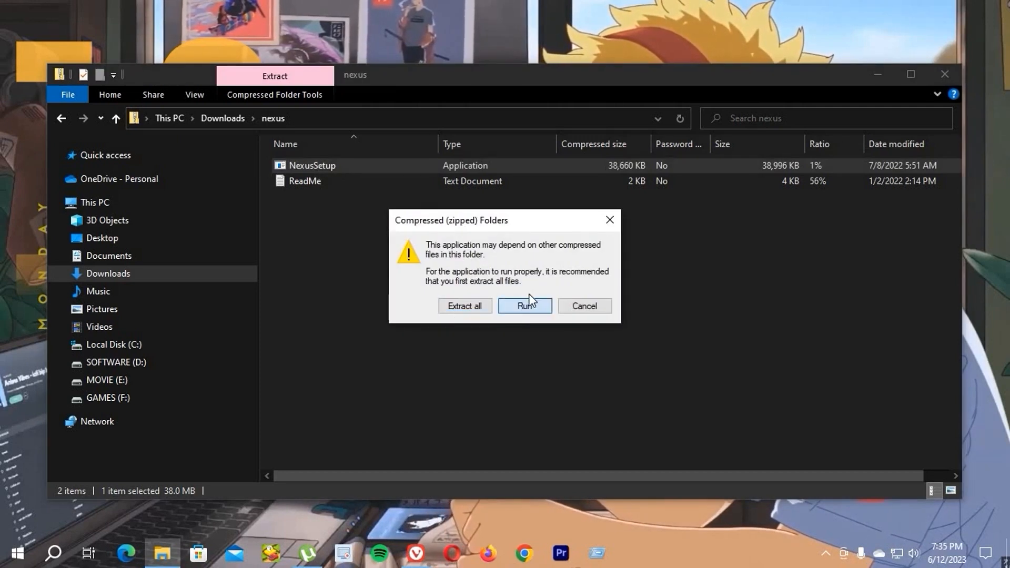
click(529, 302)
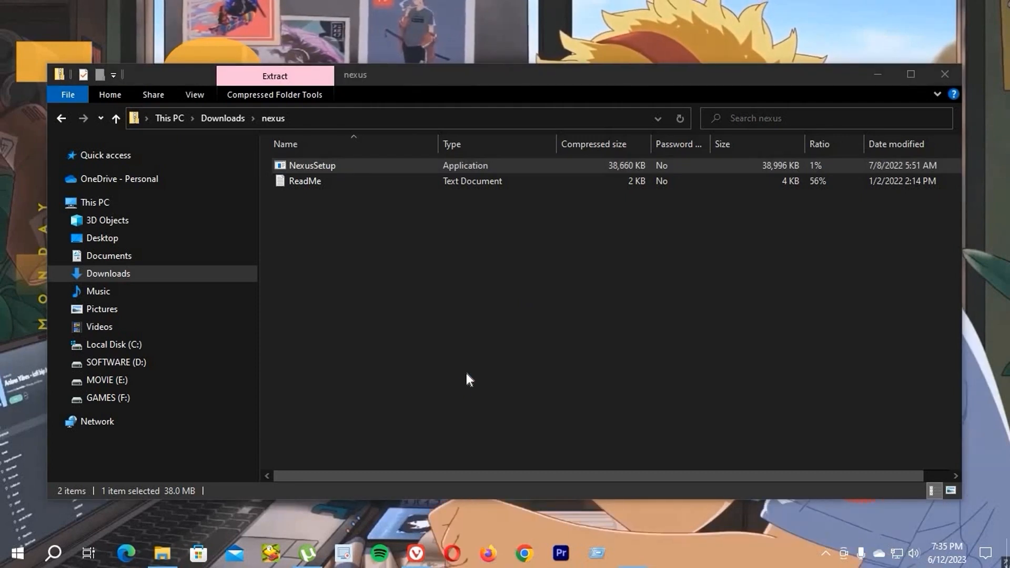
click(503, 311)
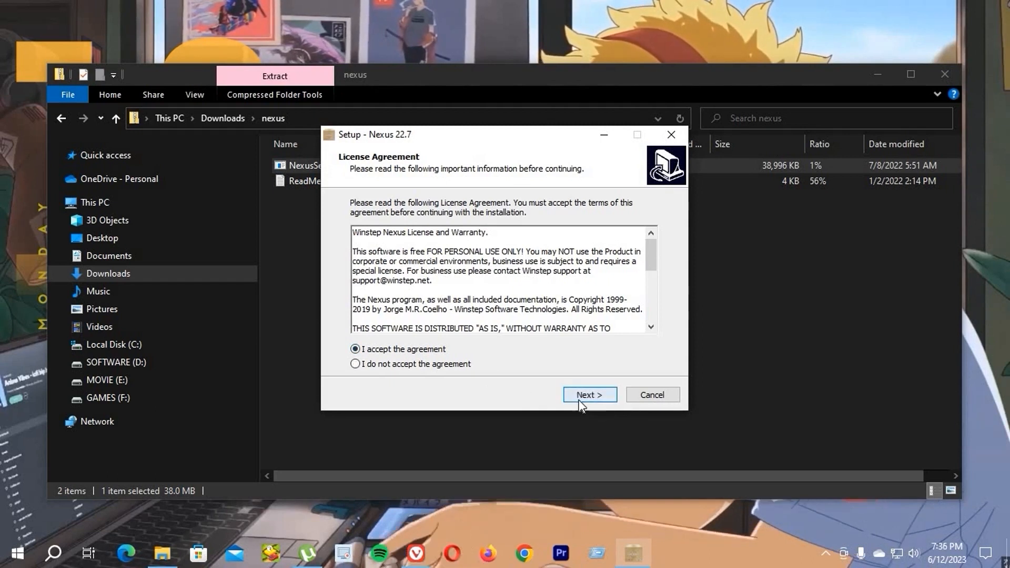
Install Nexus 22.7 with the license accepted and default folders, finish without launching it, and close File Explorer.
click(592, 401)
click(596, 399)
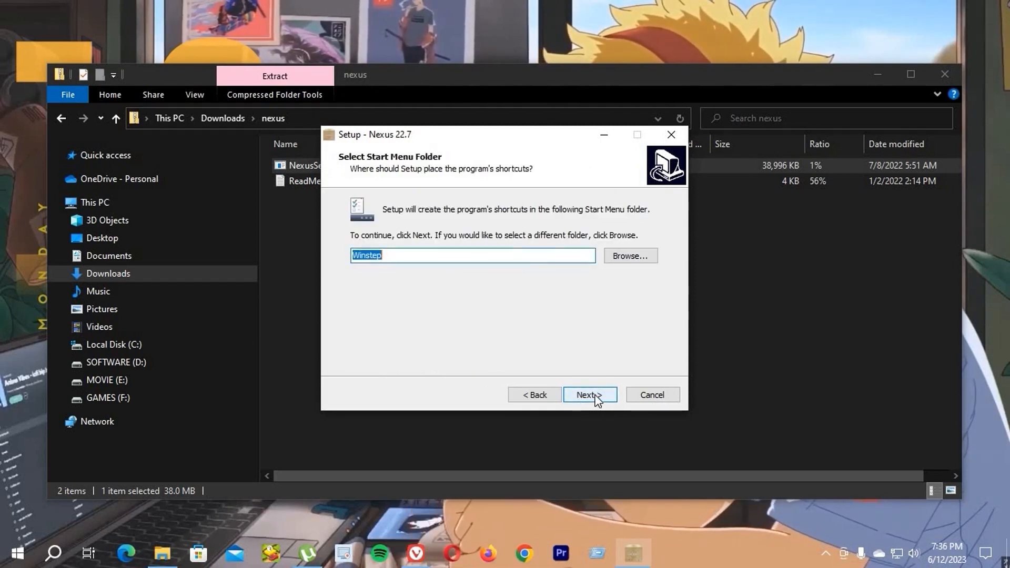
click(597, 399)
click(597, 400)
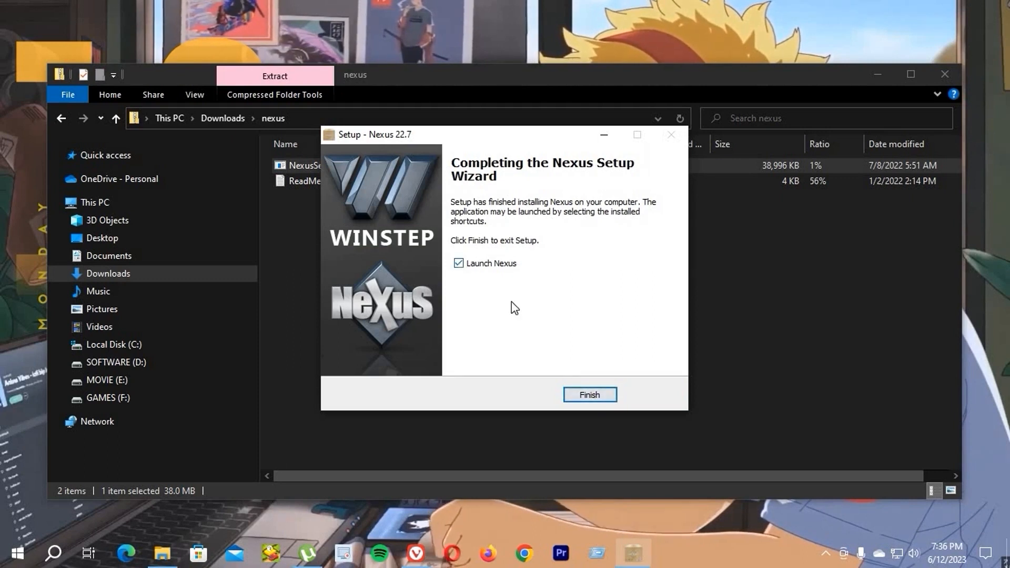
click(459, 263)
click(603, 393)
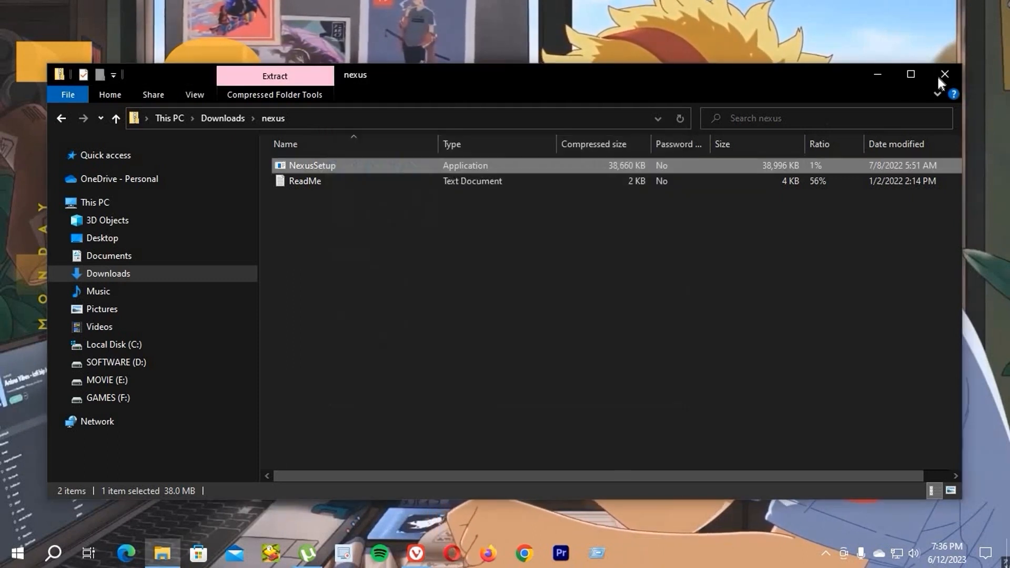
click(945, 72)
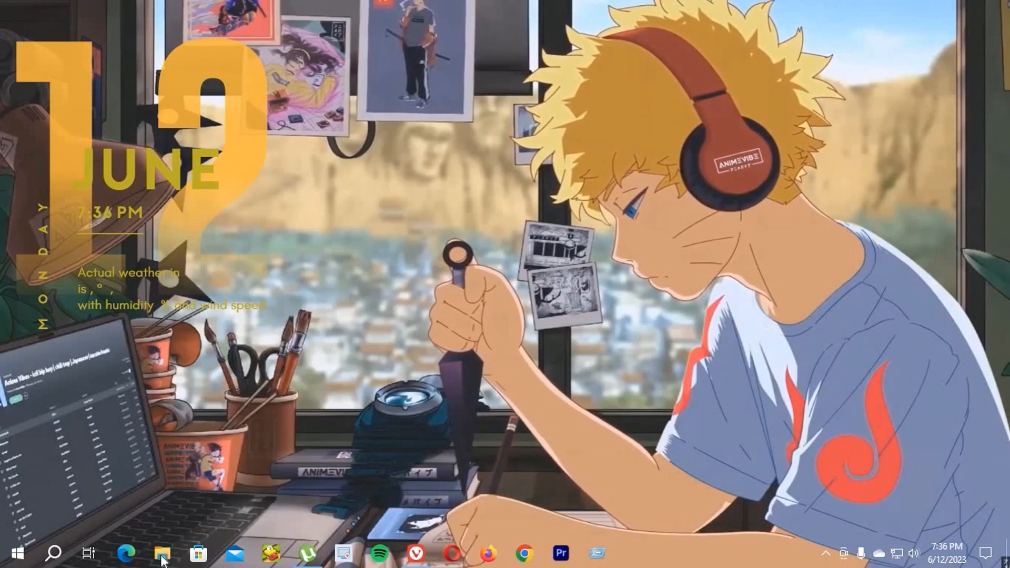
Examine the contents of the dock_icons folder inside Naruto Homework in Downloads.
key(super+e)
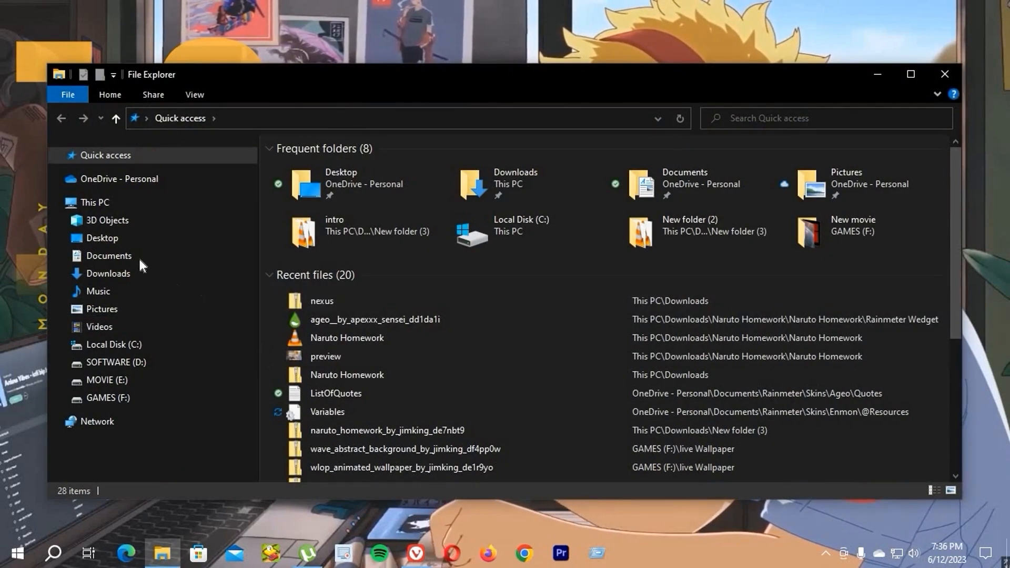
double_click(581, 226)
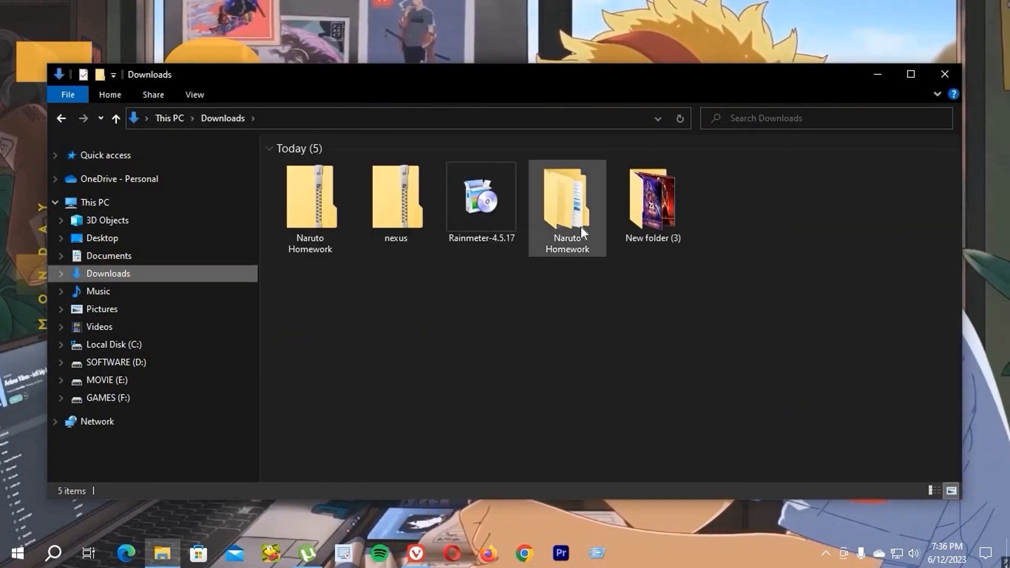
double_click(355, 167)
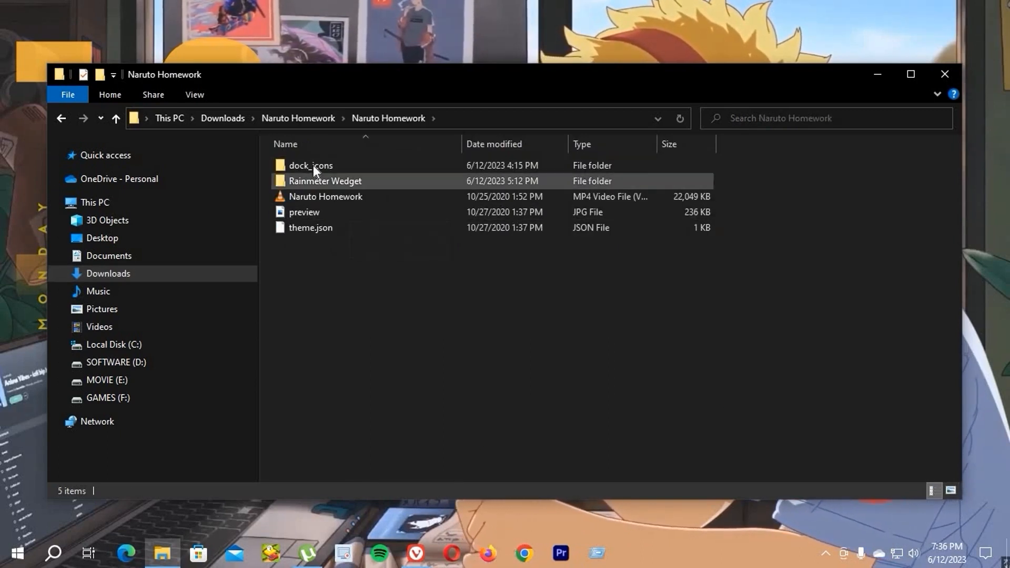
double_click(310, 165)
click(59, 119)
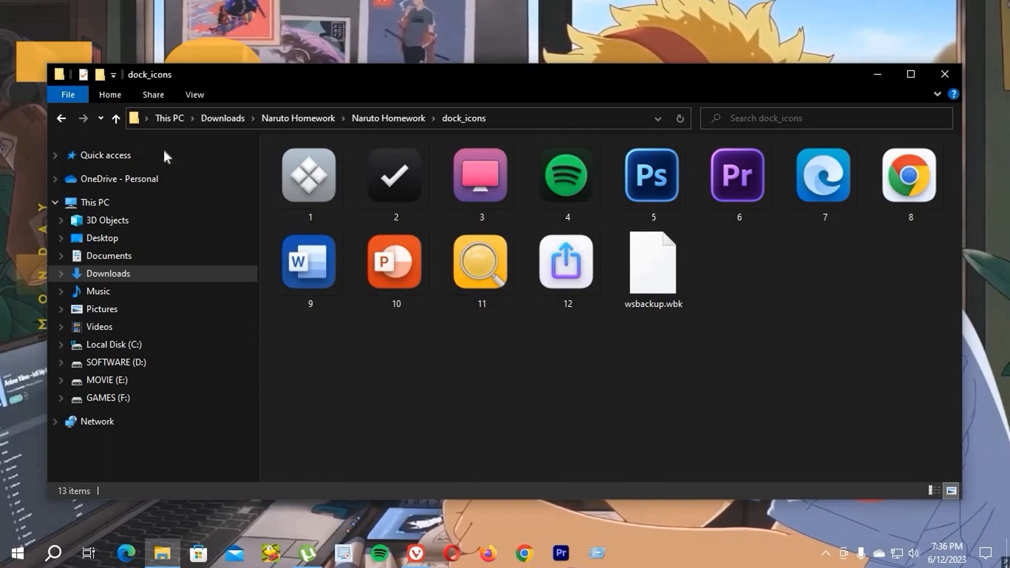
Copy the dock_icons folder from Naruto Homework into Local Disk (C:).
right_click(298, 164)
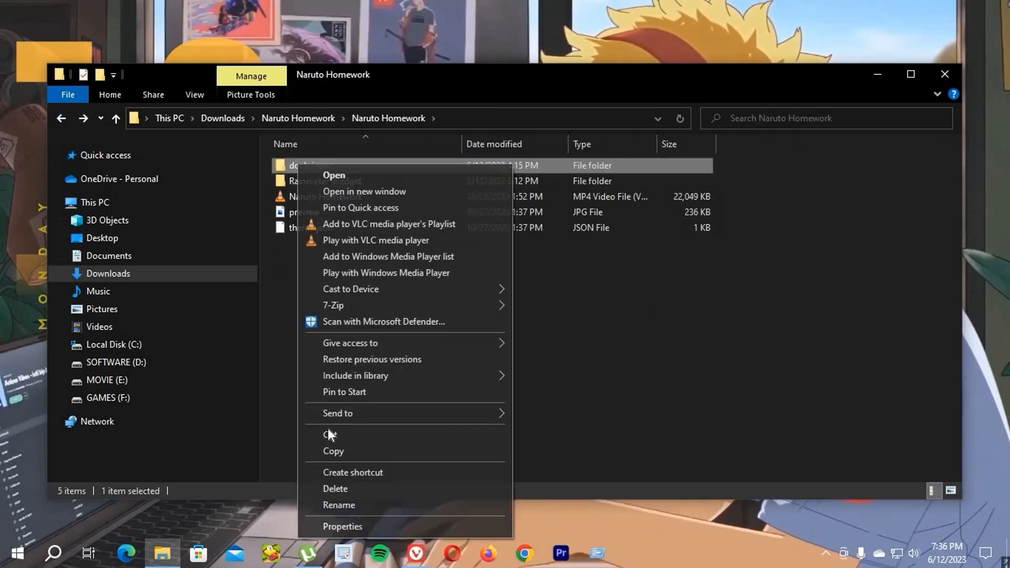
click(333, 451)
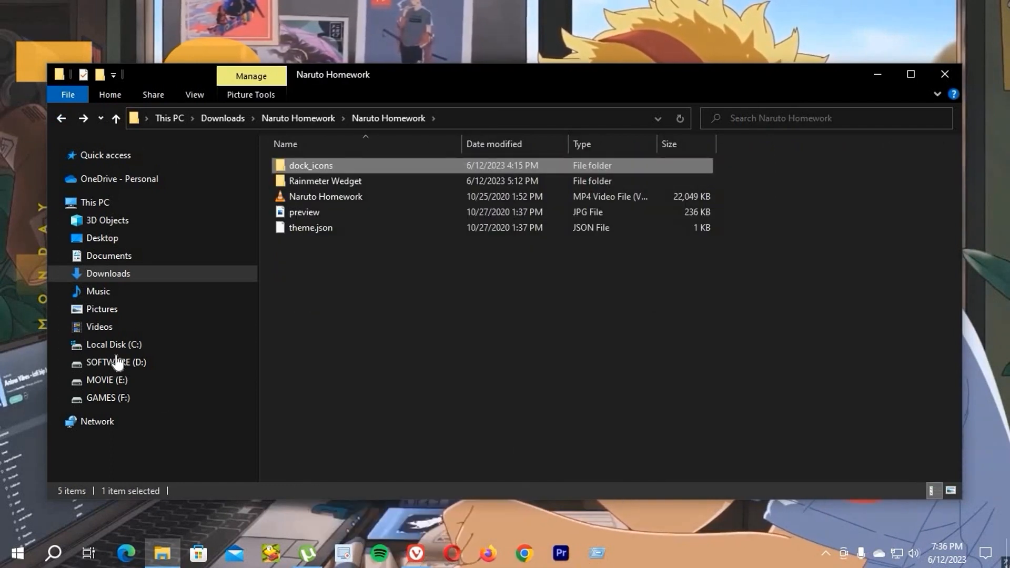
right_click(345, 306)
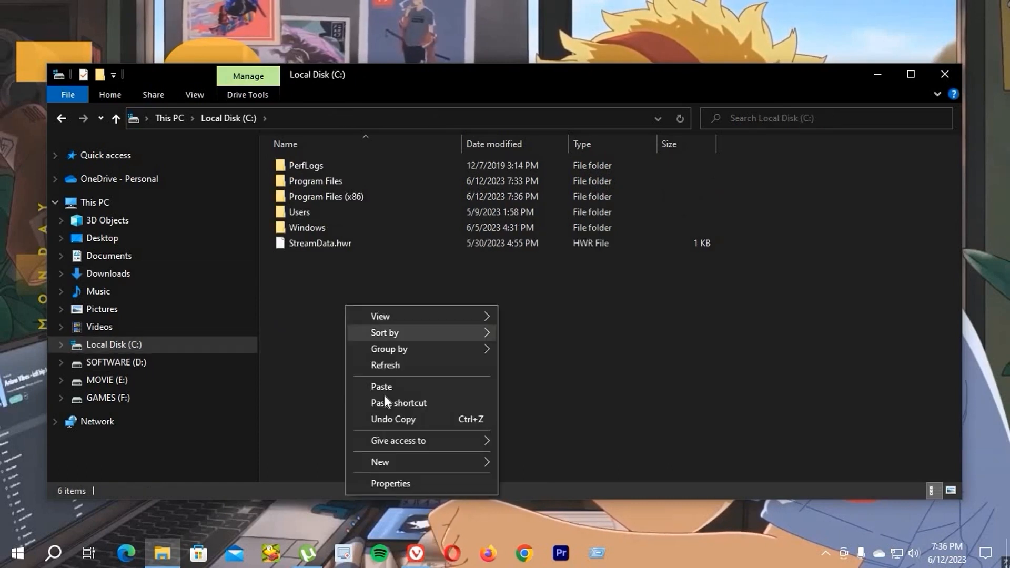
click(374, 385)
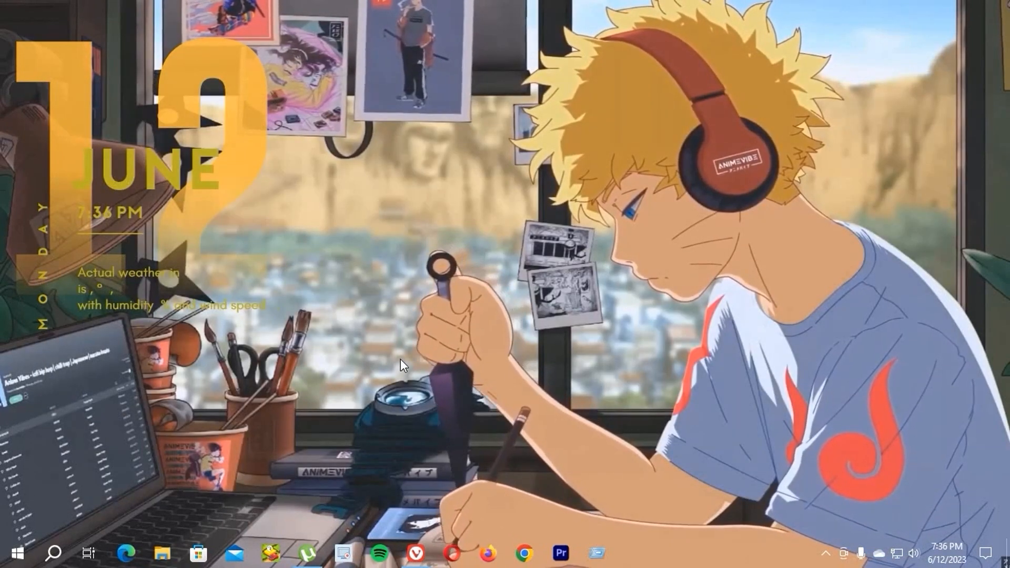
Launch Nexus and open the dock's preferences.
click(19, 562)
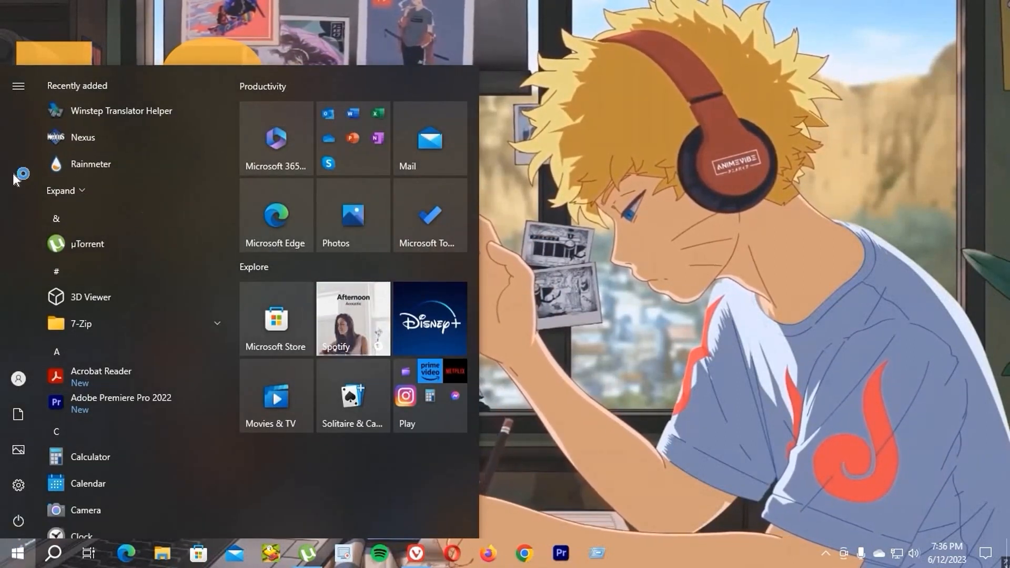
click(91, 164)
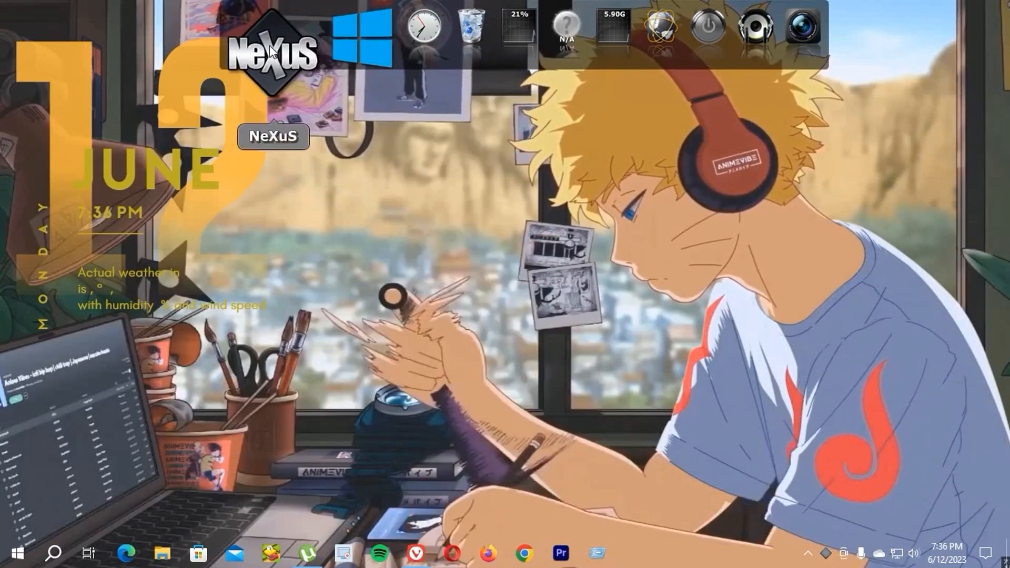
click(271, 53)
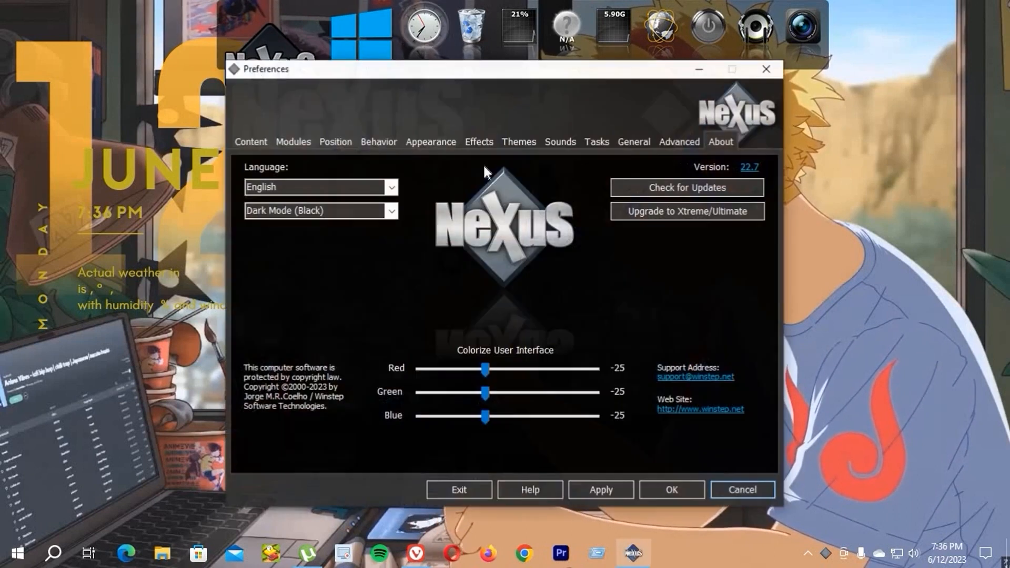
Restore the dock configuration from the wsbackup.wbk backup in the dock_icons folder on Local Disk (C:).
click(673, 142)
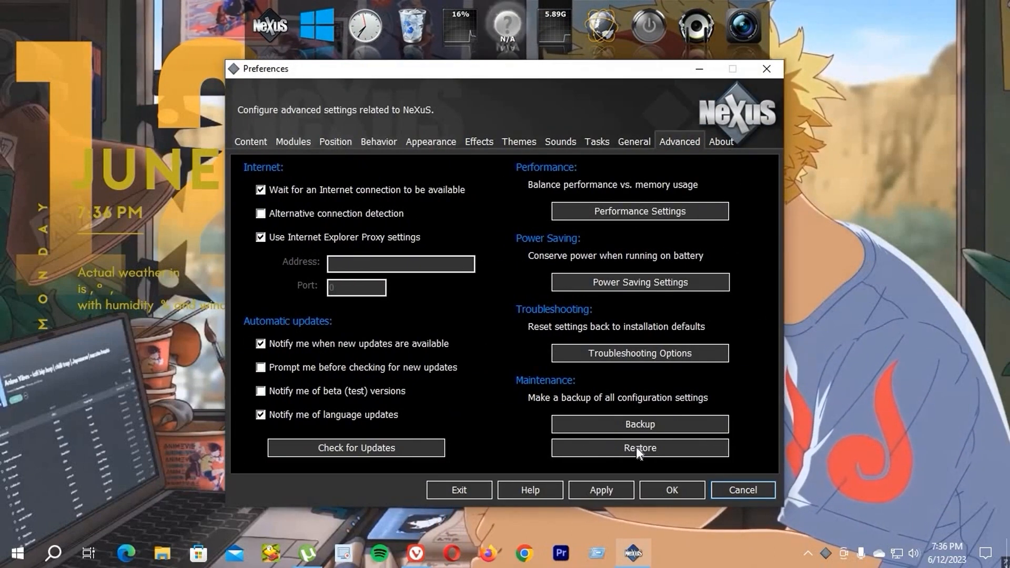
click(636, 446)
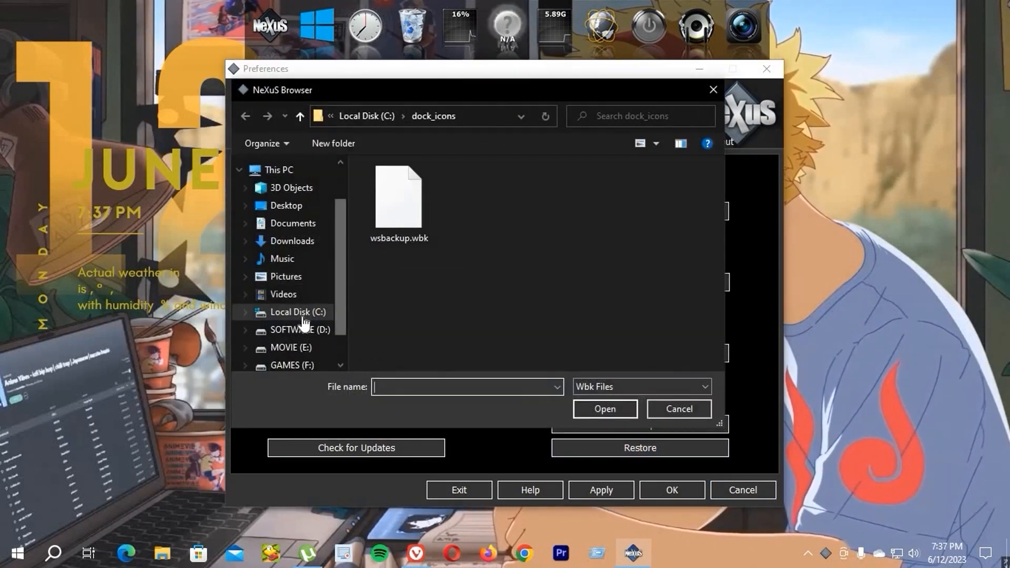
click(303, 314)
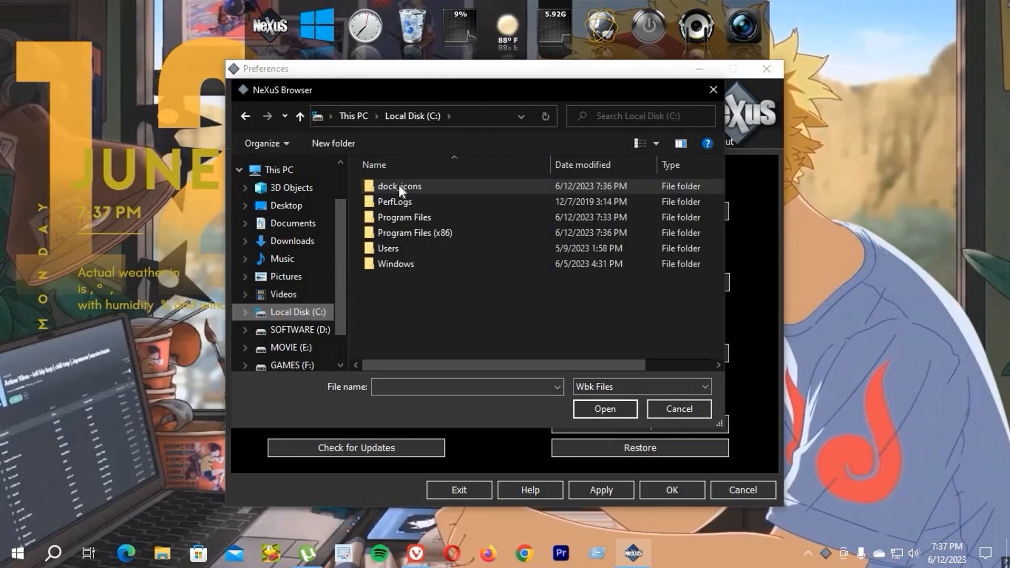
double_click(398, 185)
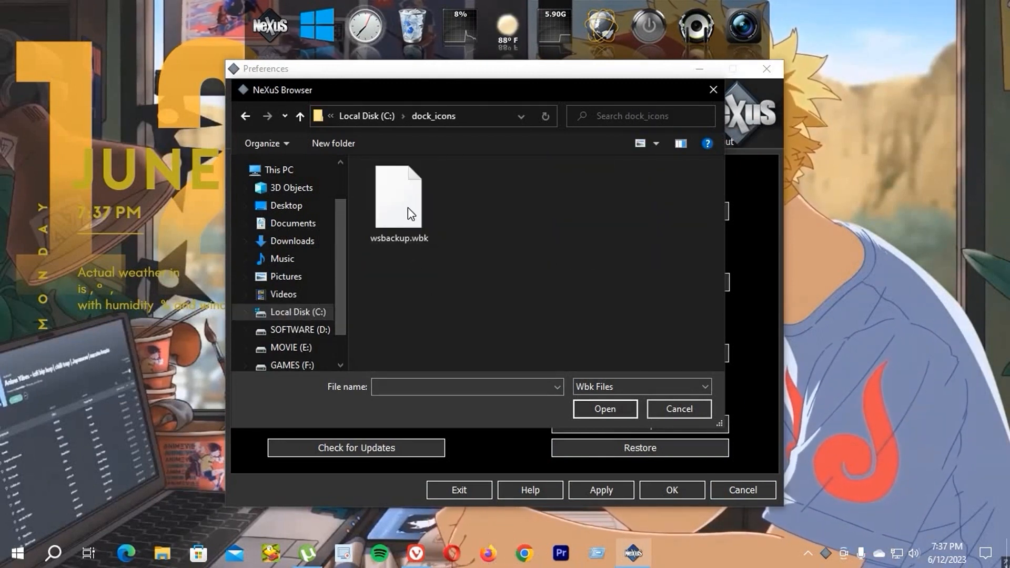
right_click(408, 207)
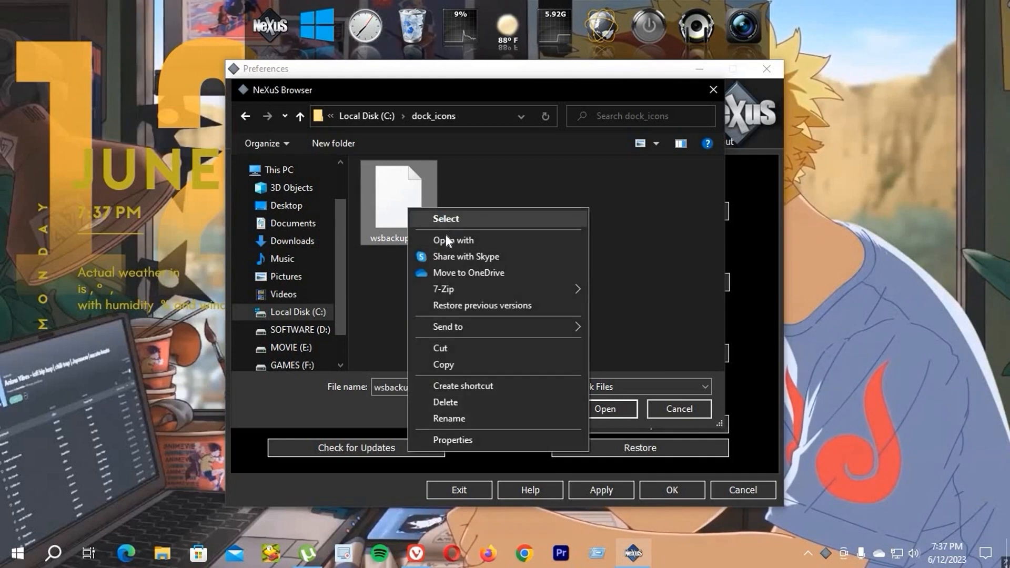
click(445, 235)
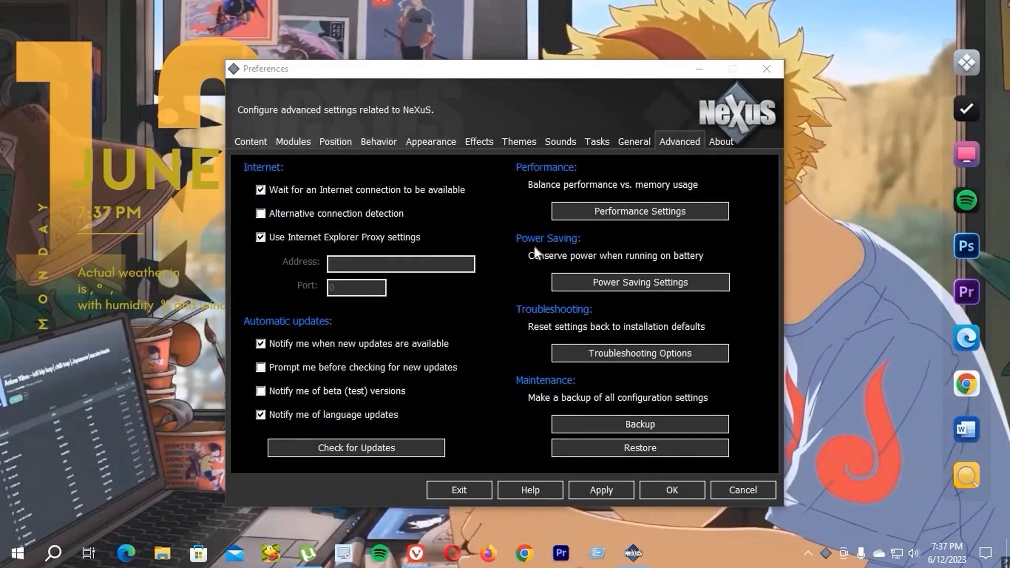
Attach the dock to the Bottom screen edge, apply it, and move the Preferences window clear of the dock.
click(330, 145)
click(334, 283)
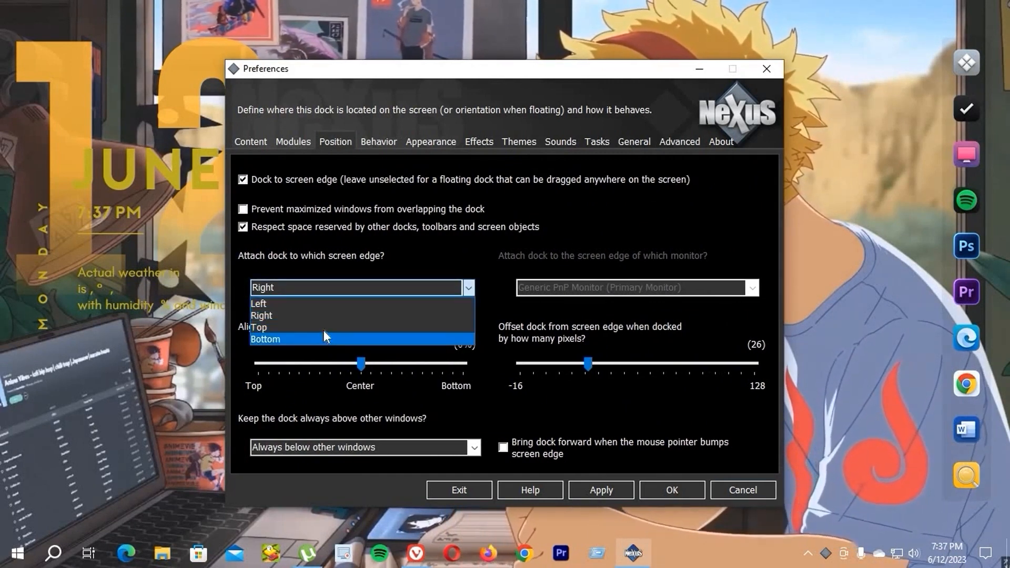
click(324, 328)
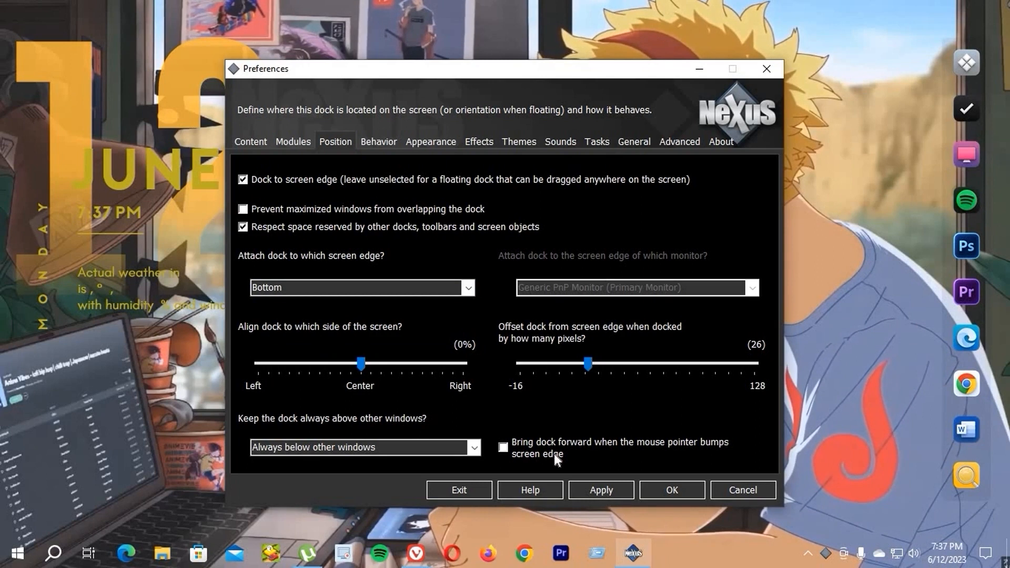
click(601, 490)
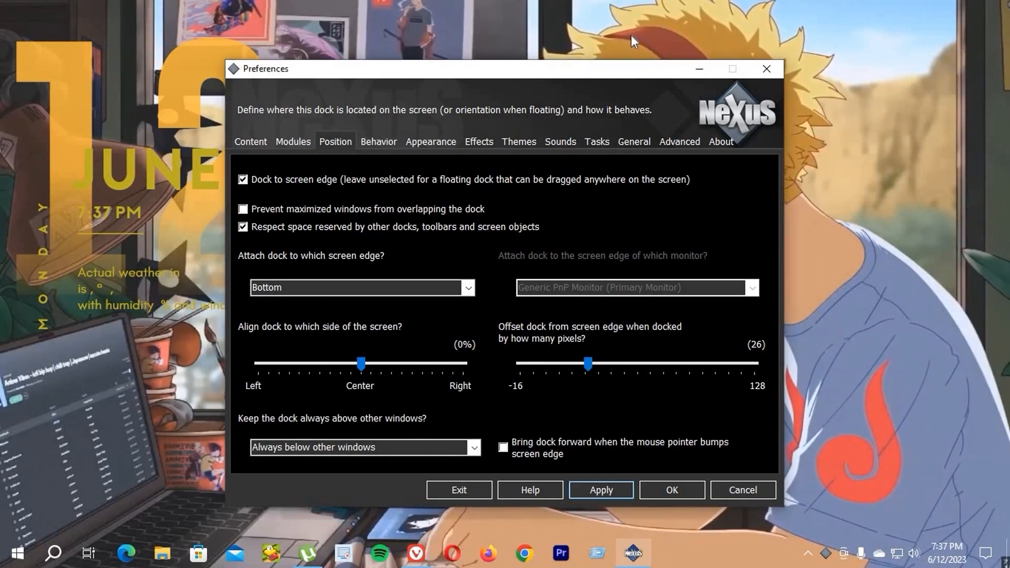
drag(503, 71, 570, 34)
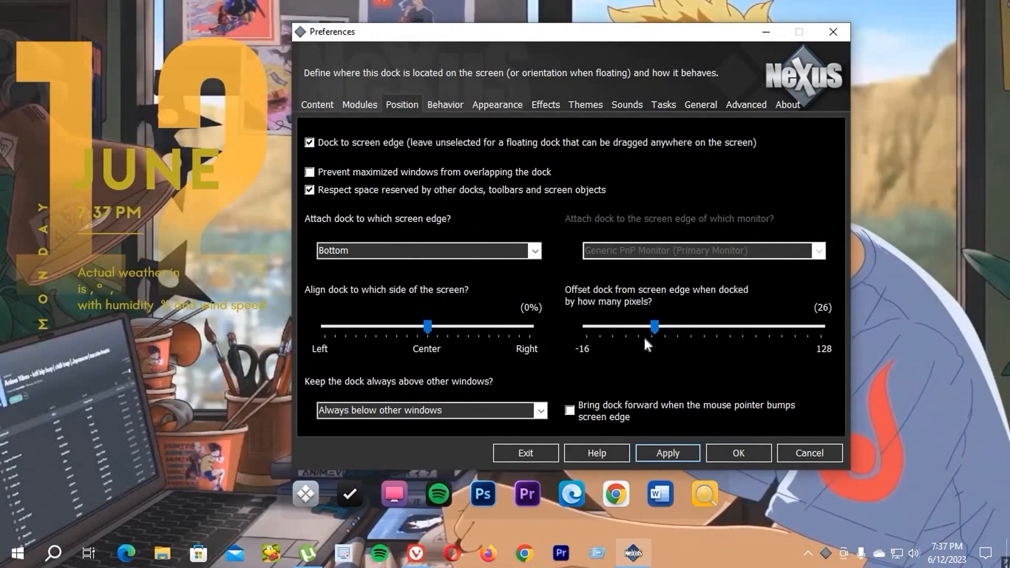
Reduce the dock's offset from the screen edge to 0 and on to -14 pixels, applying each change.
drag(654, 327, 615, 333)
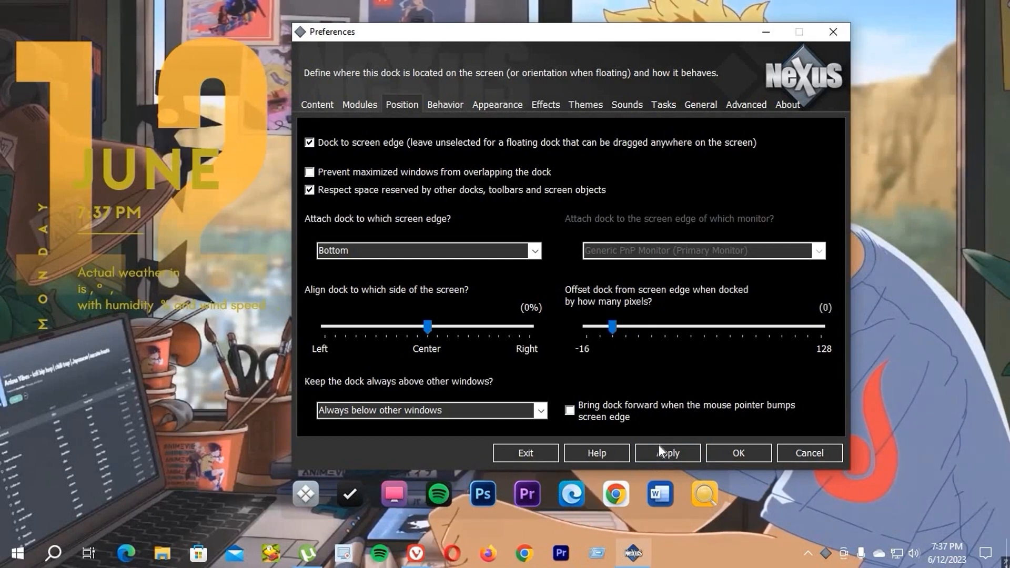
click(658, 446)
drag(611, 330, 587, 331)
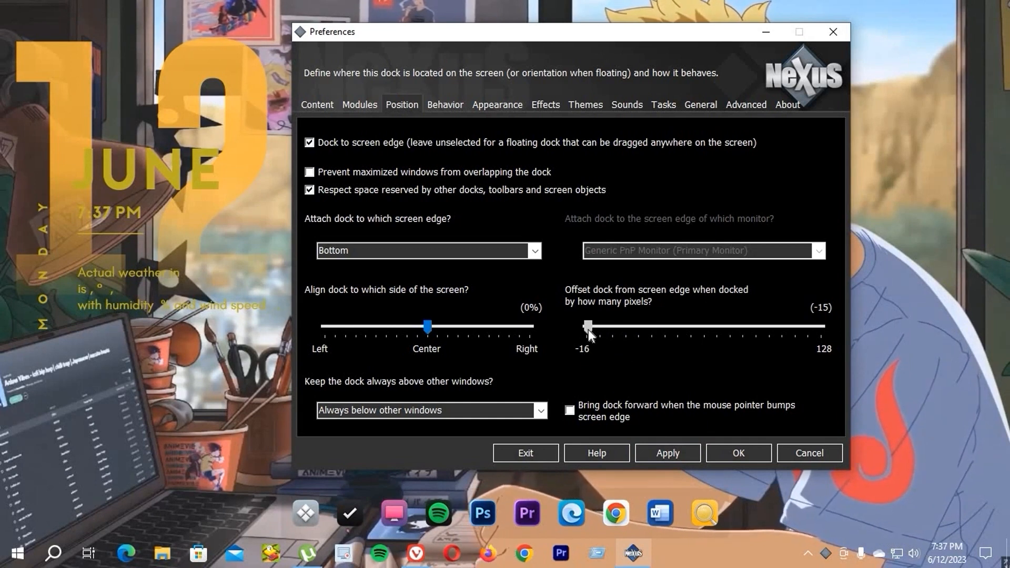
click(668, 448)
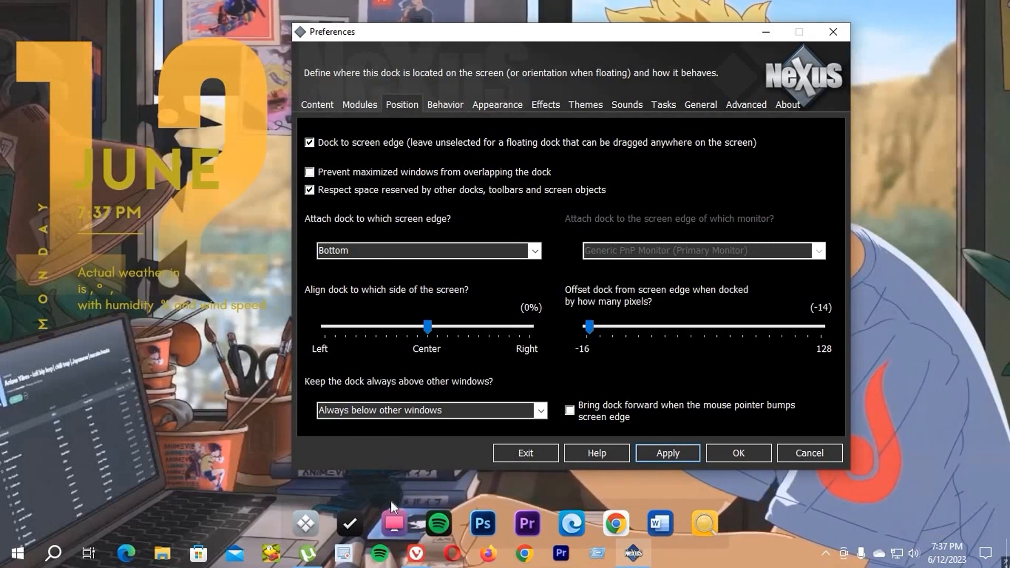
Set the magnification size of the dock's Magnify mouseover effect to 46 pixels.
click(445, 104)
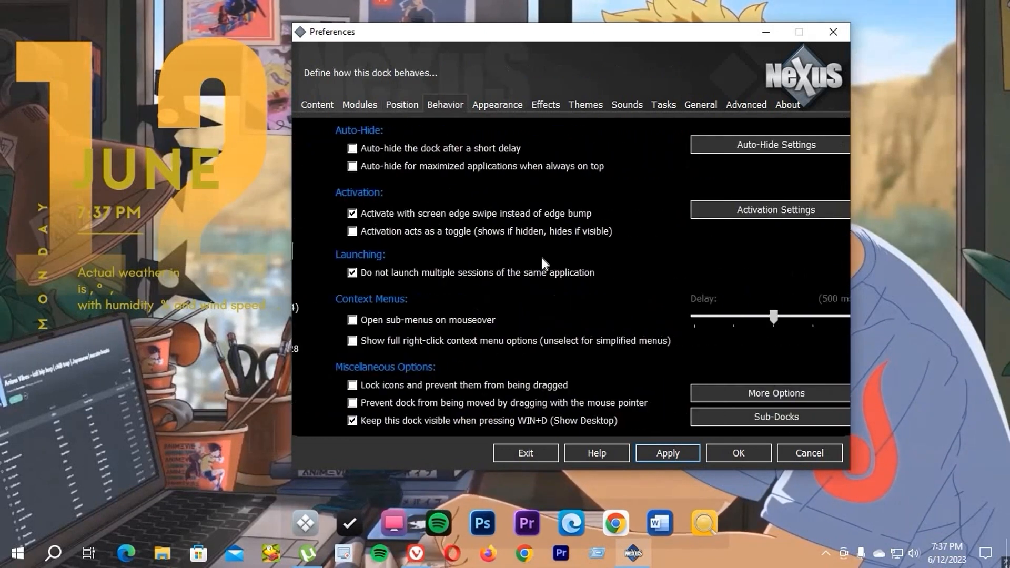
click(550, 106)
click(388, 241)
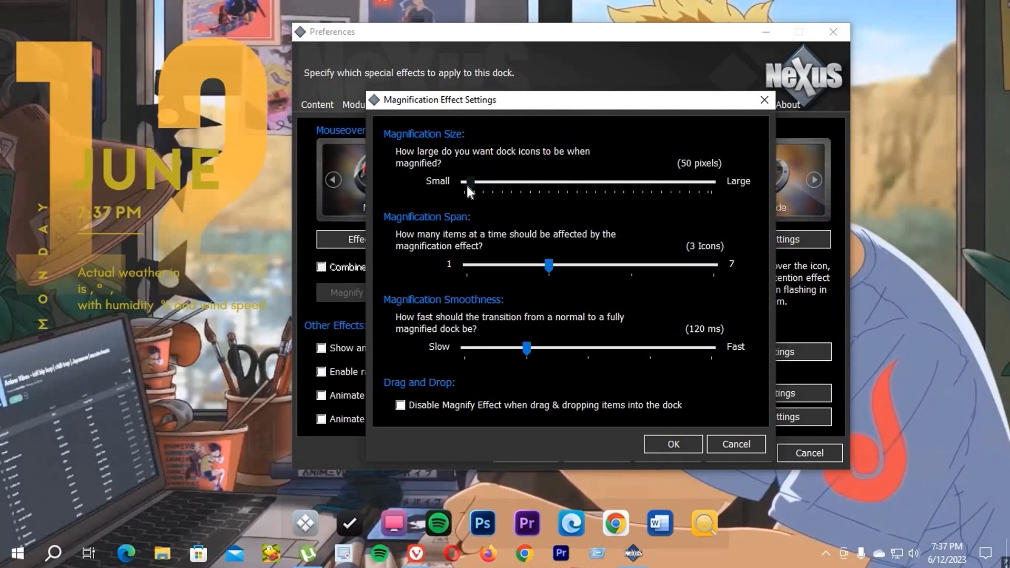
drag(468, 183, 465, 237)
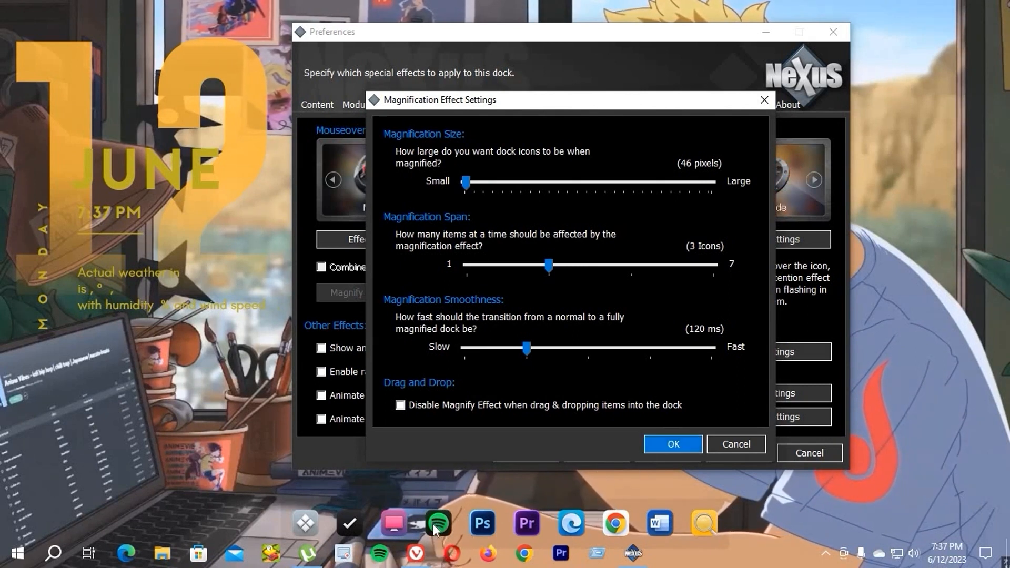
click(658, 449)
Try to lower the mouseover effect's magnification size to 45 pixels and apply the change.
click(381, 240)
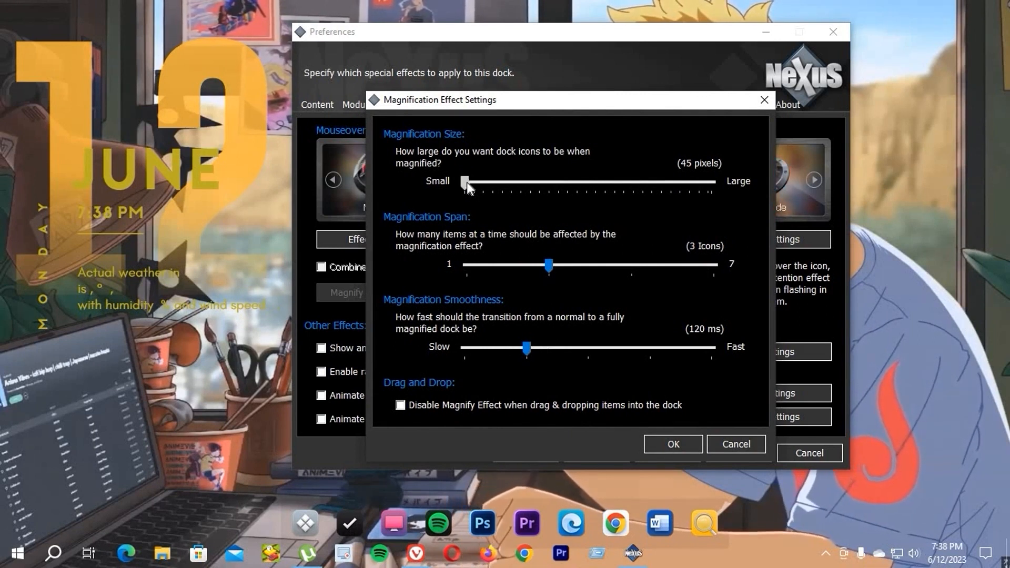
click(678, 445)
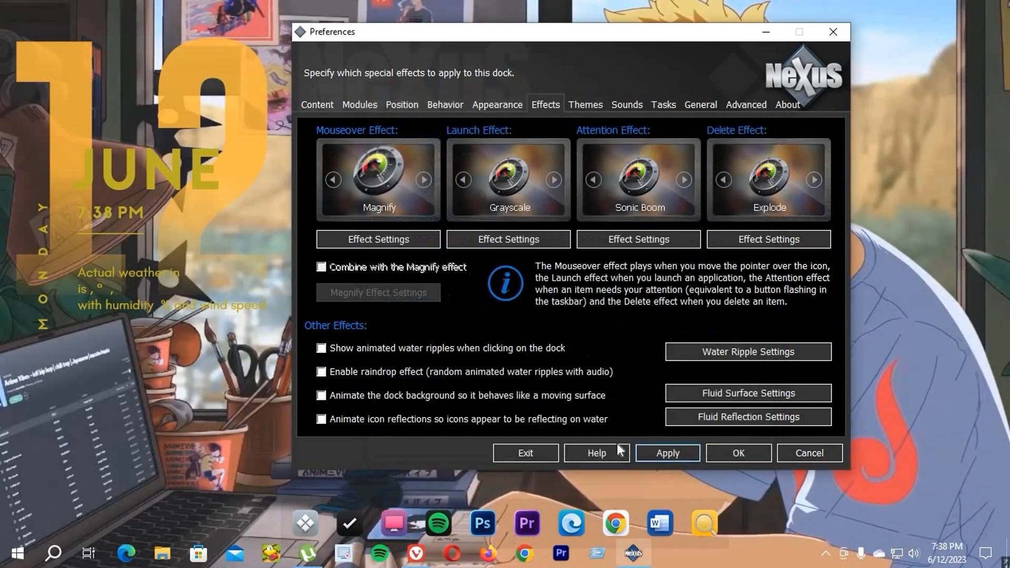
click(667, 454)
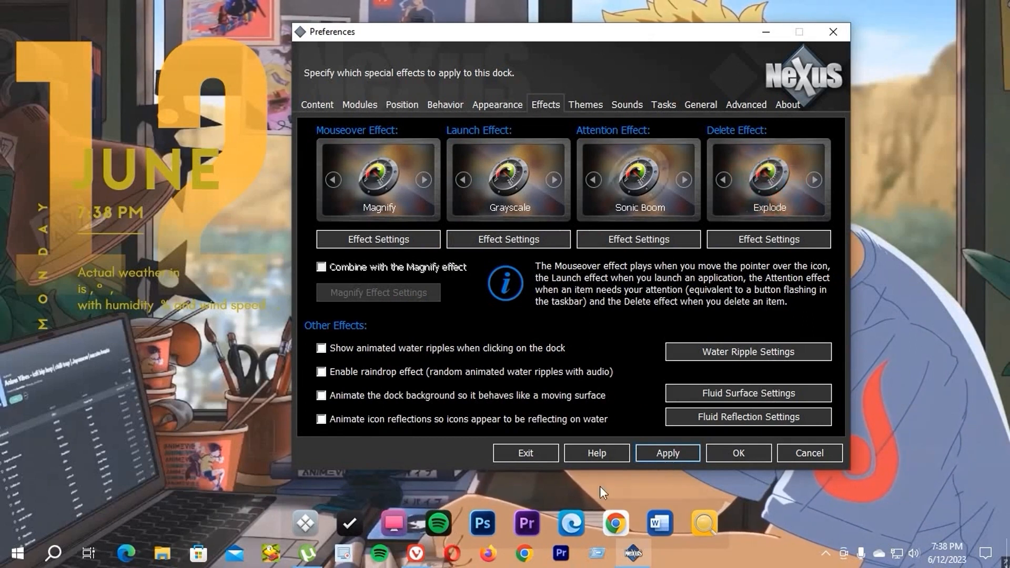
Set the dock's offset from the screen edge to -15 pixels and apply it.
click(403, 107)
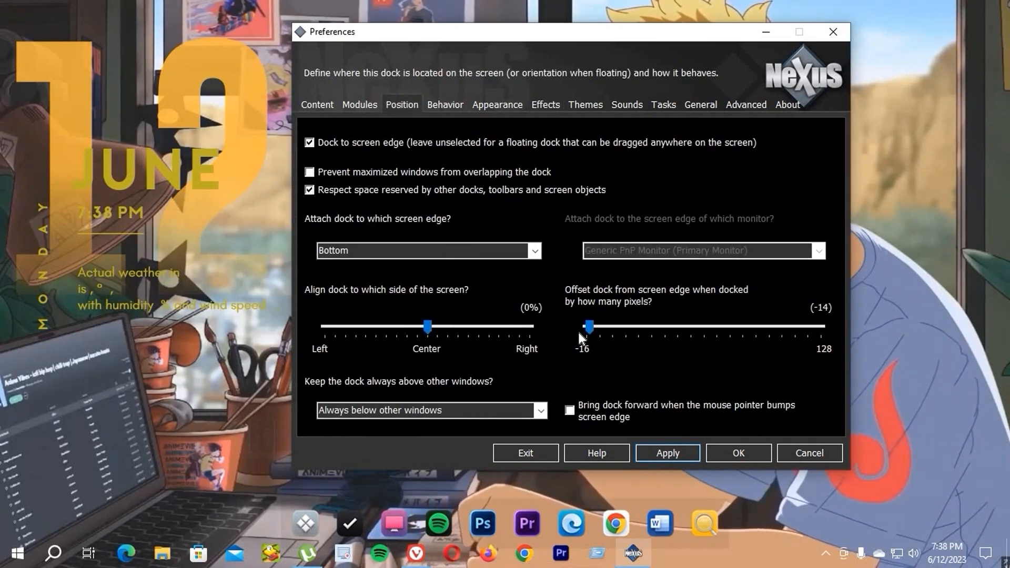
drag(589, 326, 588, 327)
click(654, 453)
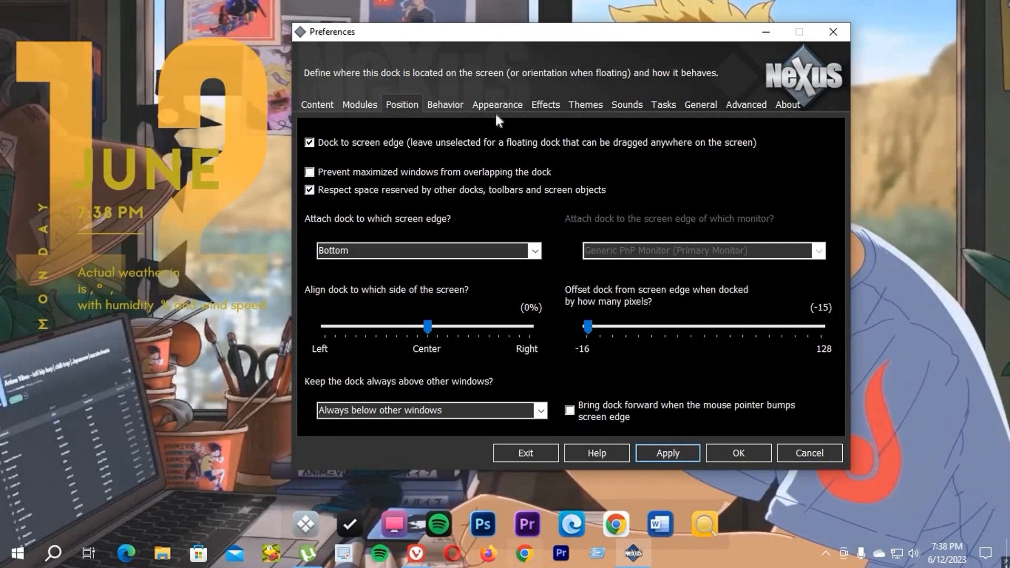
Set the Magnify mouseover effect's magnification size to 45 pixels through the Effects Panel and confirm both dialogs.
click(548, 106)
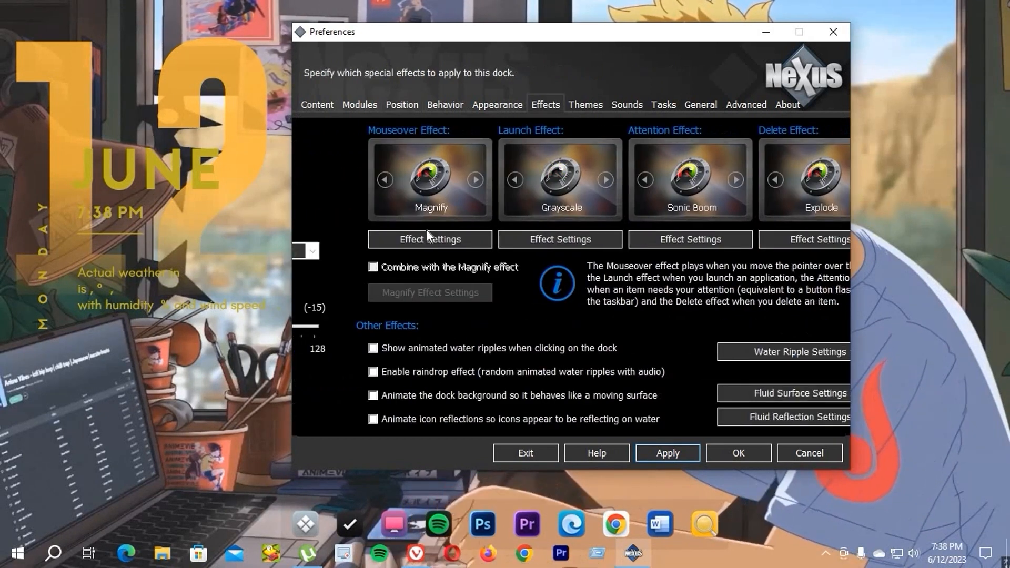
click(381, 204)
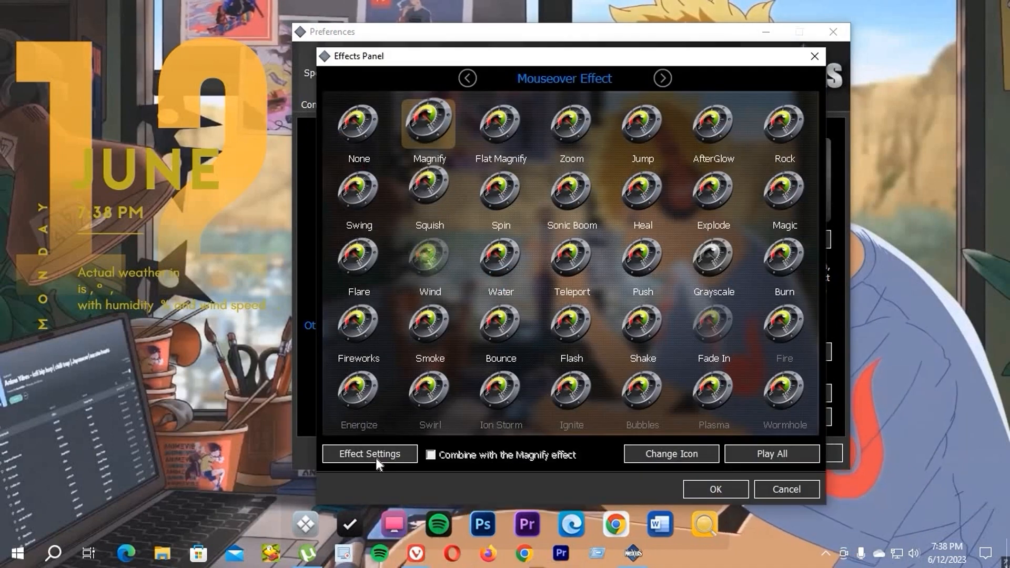
click(380, 453)
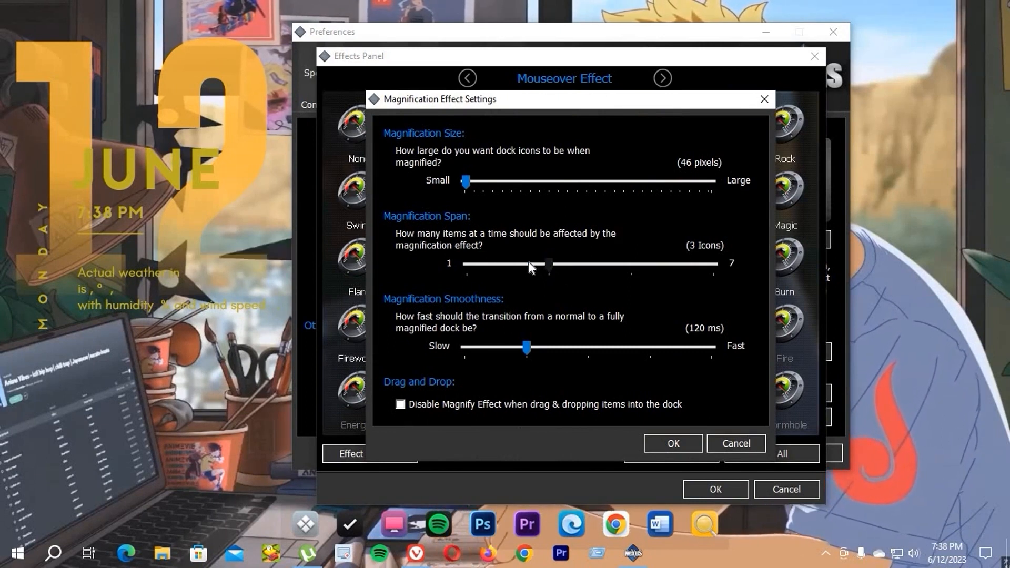
drag(526, 262, 465, 267)
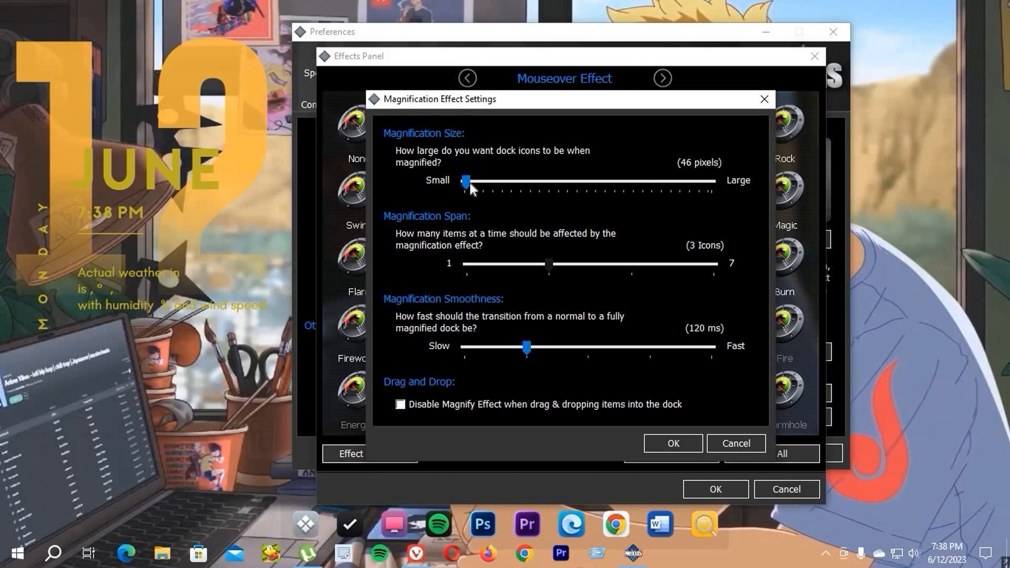
drag(466, 179, 461, 182)
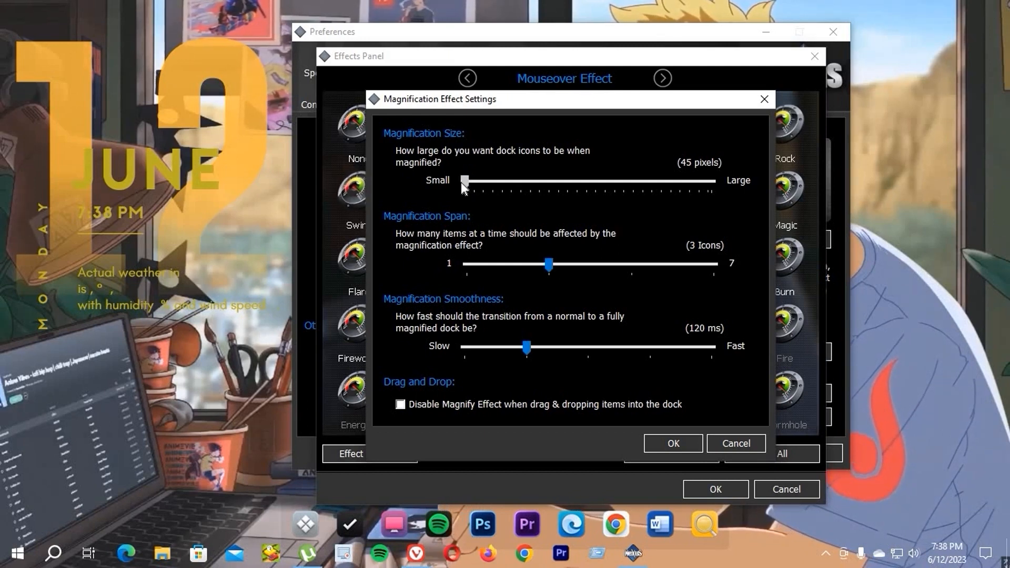
click(661, 443)
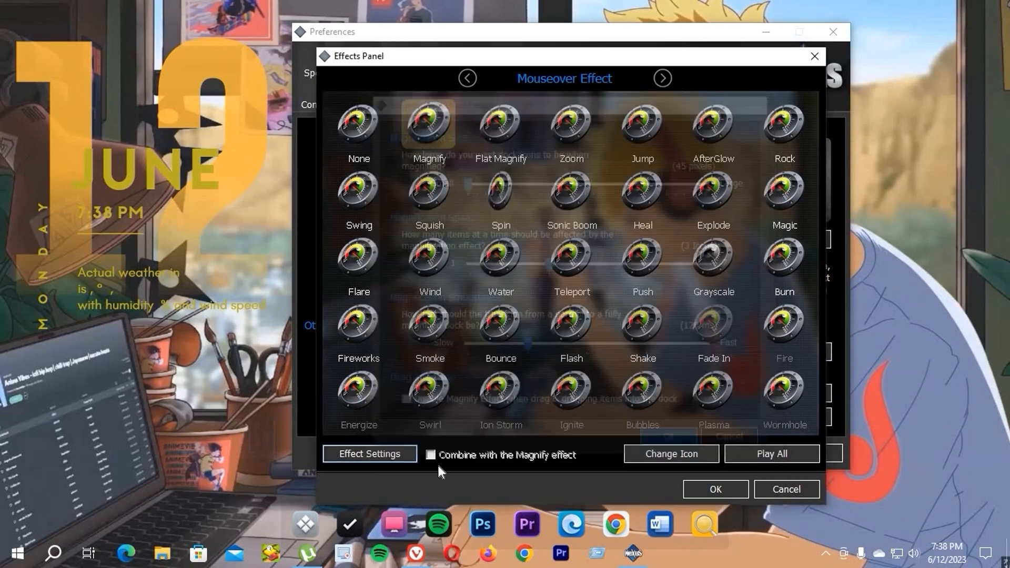
click(709, 491)
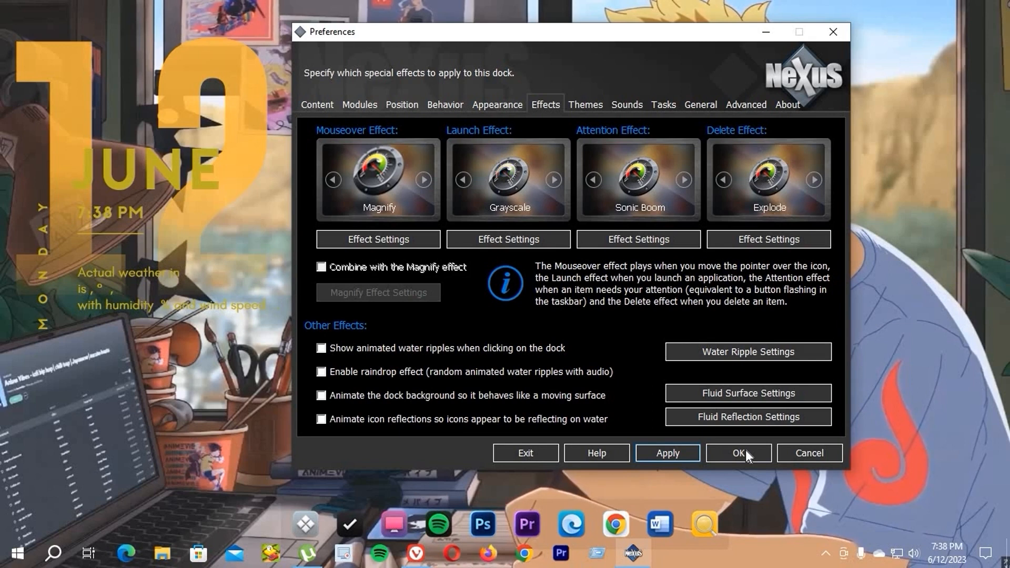
Set the magnification size of the dock's Magnify mouseover effect to 68 pixels and confirm the settings and preferences dialogs.
click(738, 452)
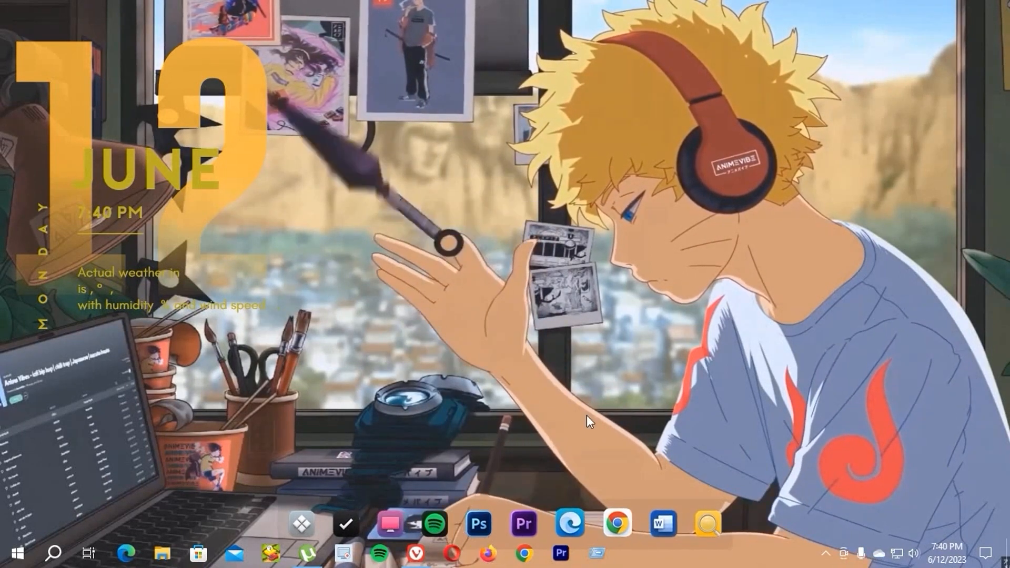
right_click(597, 527)
click(615, 358)
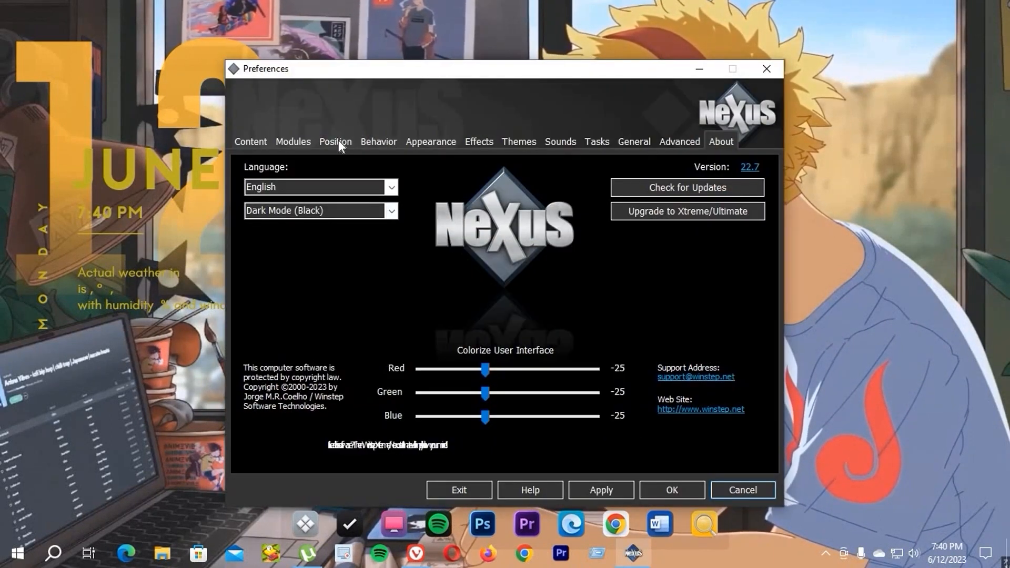
click(473, 140)
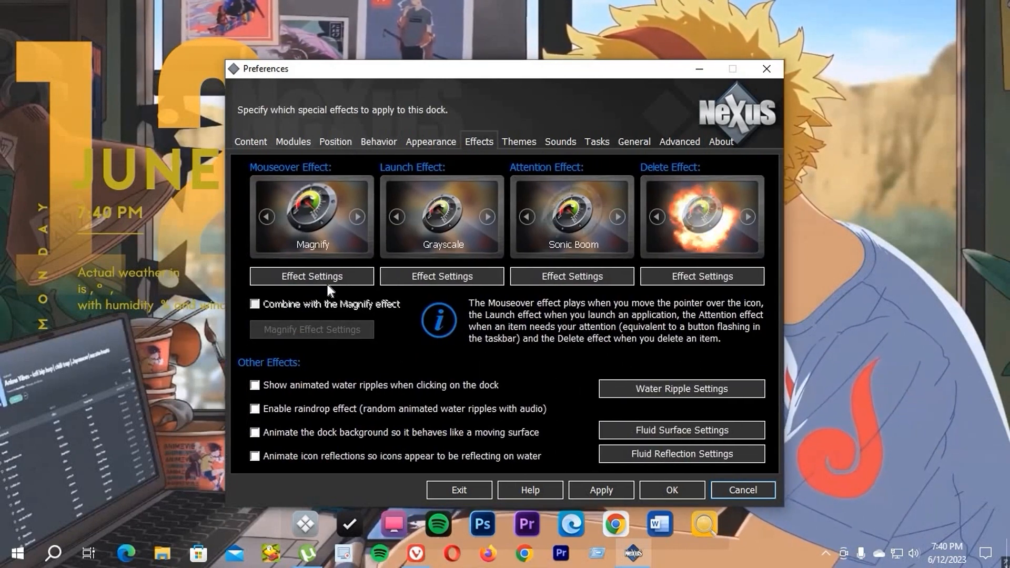
click(327, 282)
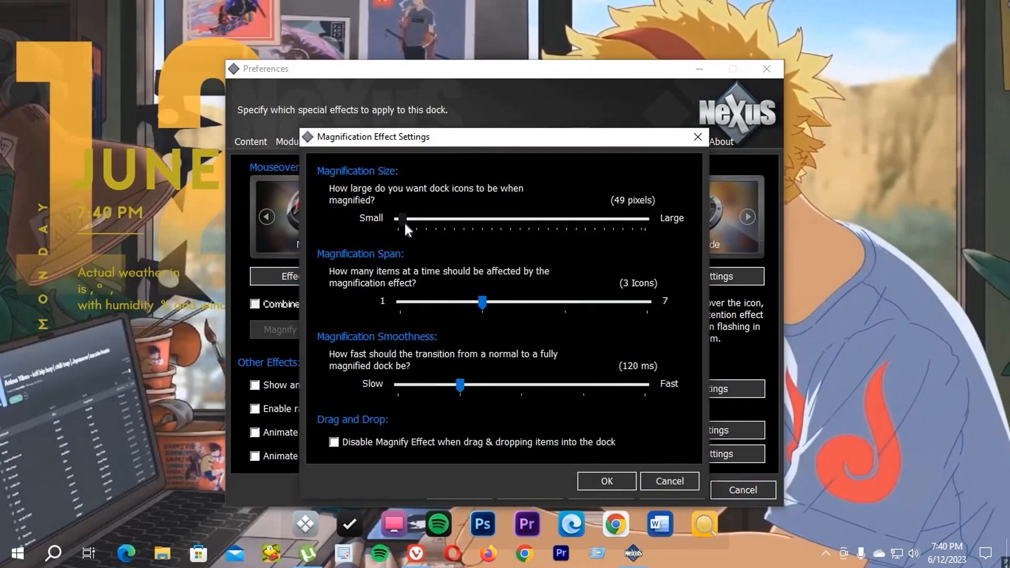
mouse_move(429, 228)
mouse_down()
mouse_move(422, 223)
mouse_move(441, 234)
mouse_up()
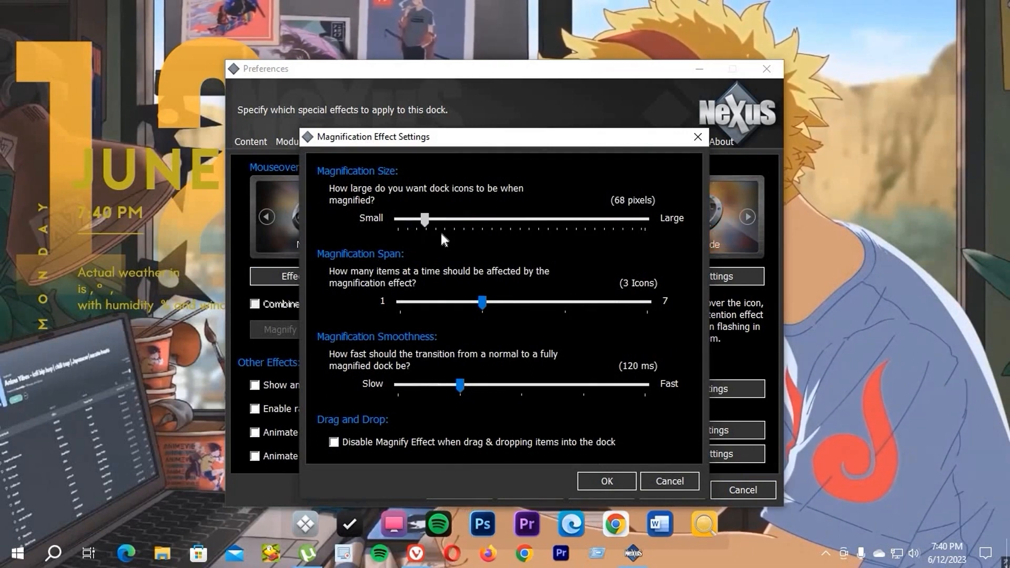
click(605, 485)
click(667, 492)
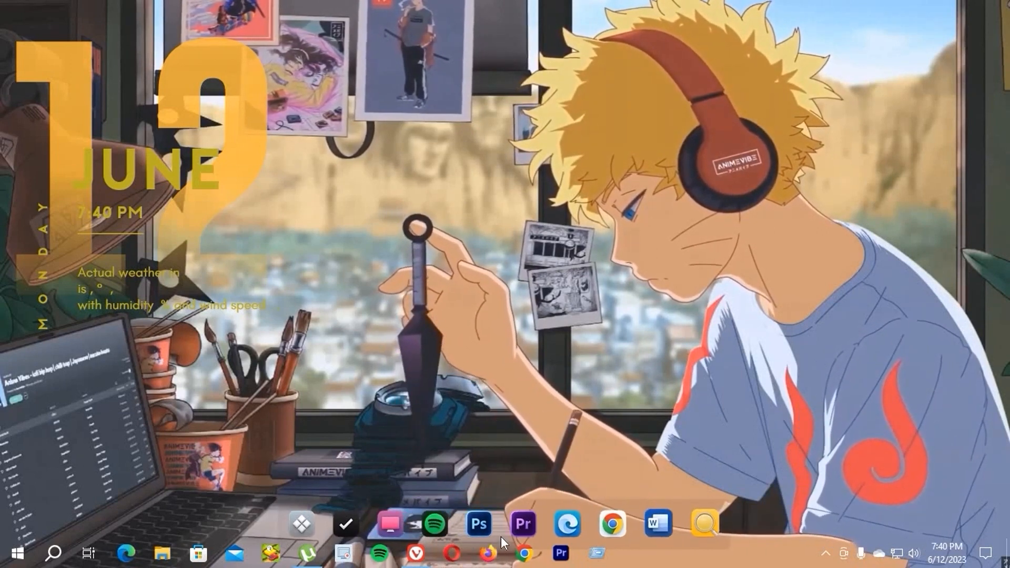
Set the dock's icon size to 30 pixels in the dock's appearance preferences and confirm.
right_click(505, 521)
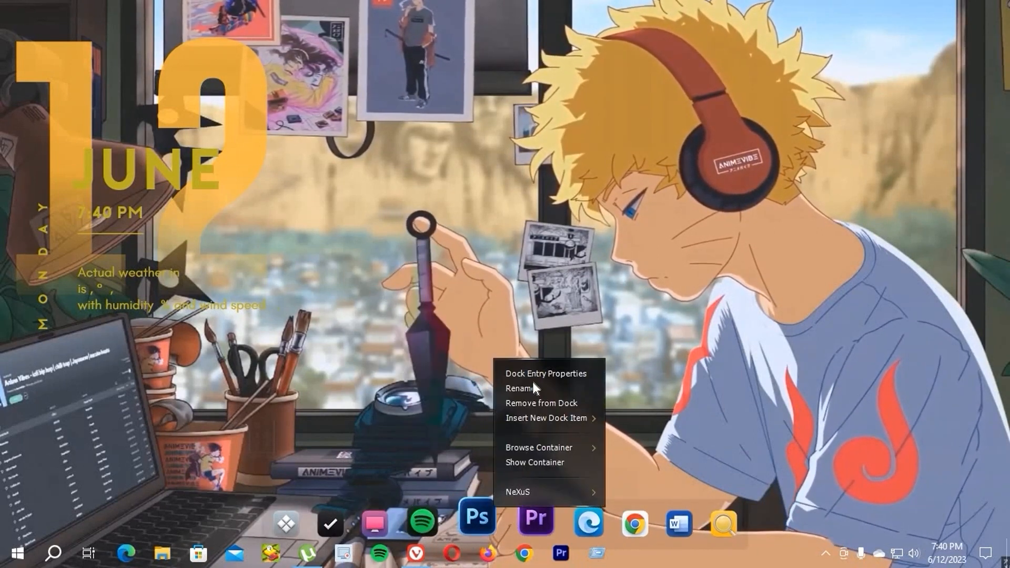
right_click(507, 526)
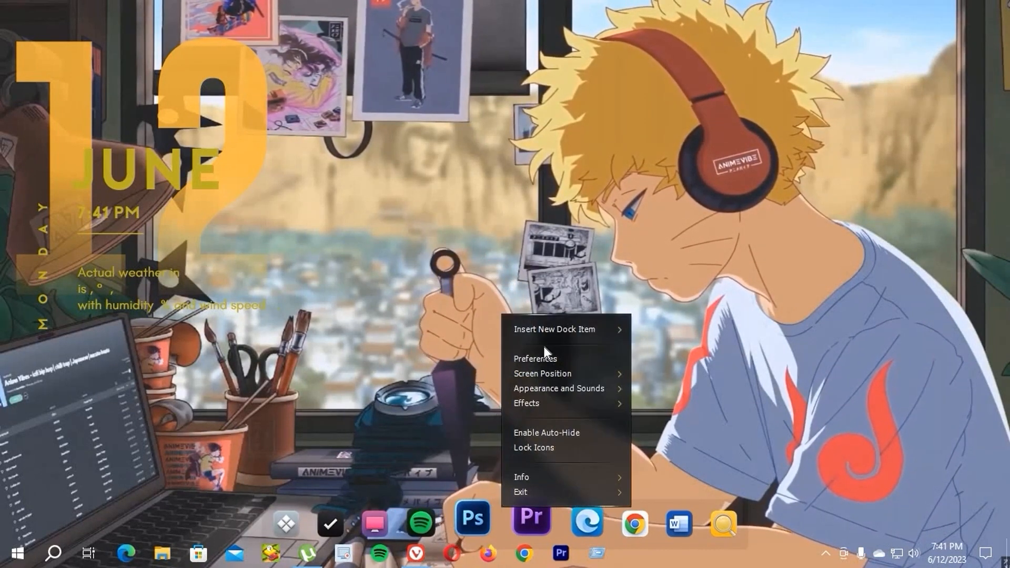
click(545, 359)
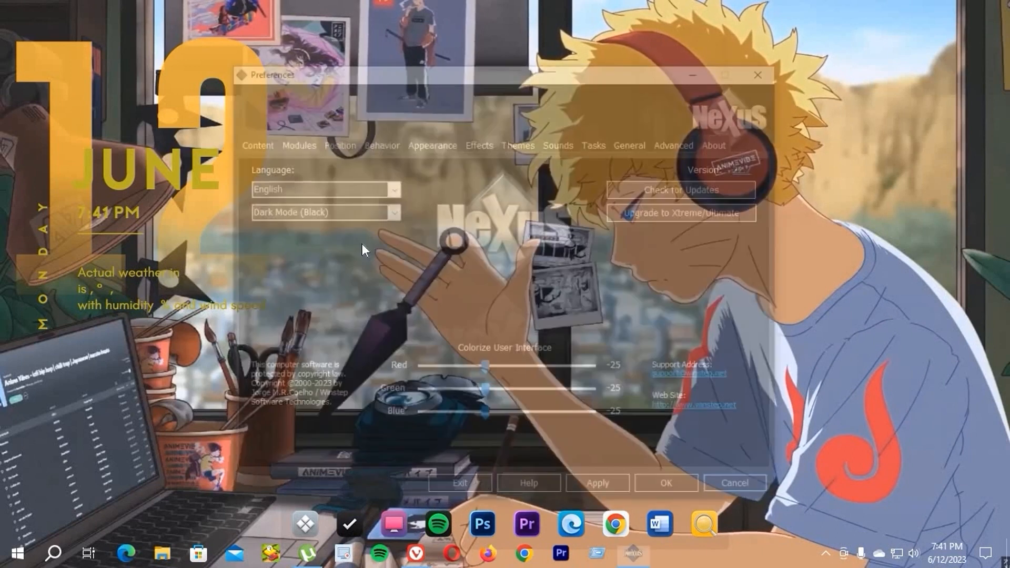
click(328, 142)
click(293, 142)
click(372, 141)
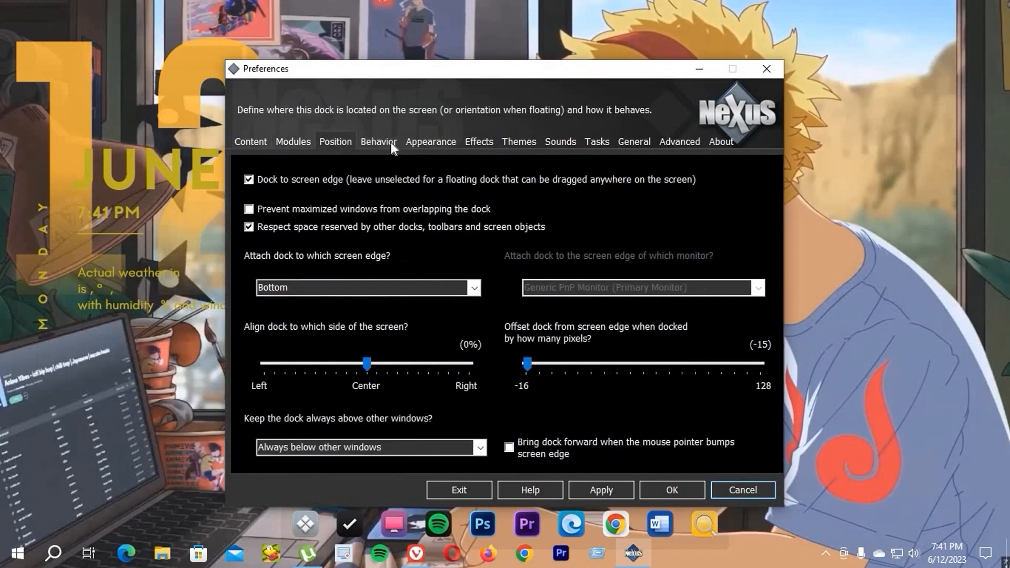
click(430, 143)
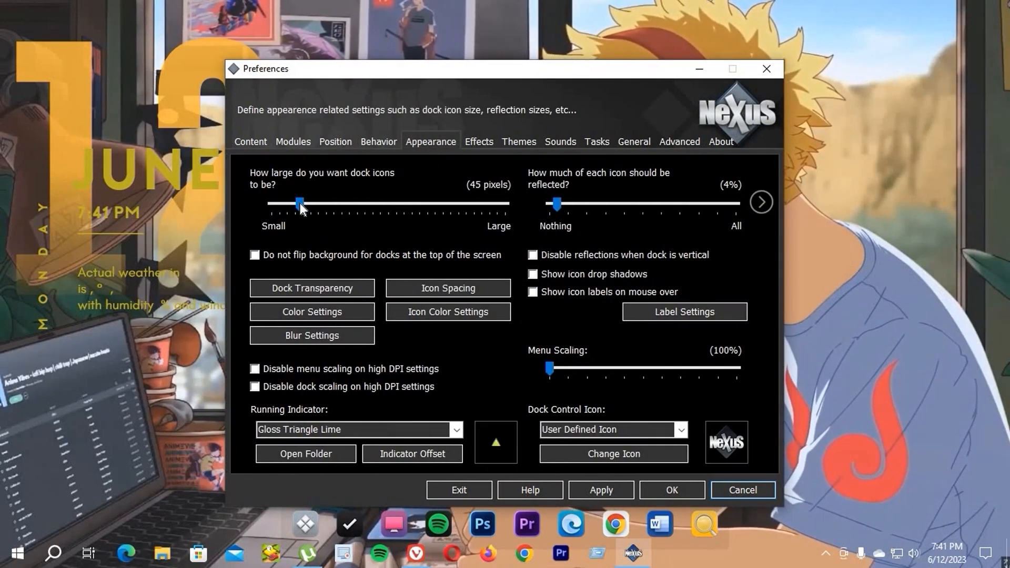
drag(301, 202, 284, 203)
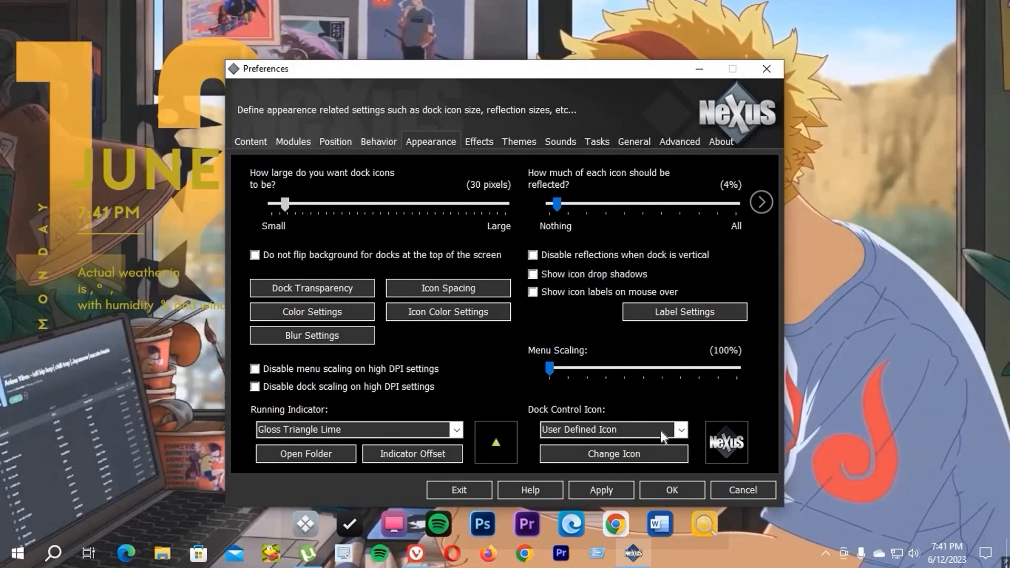
click(669, 492)
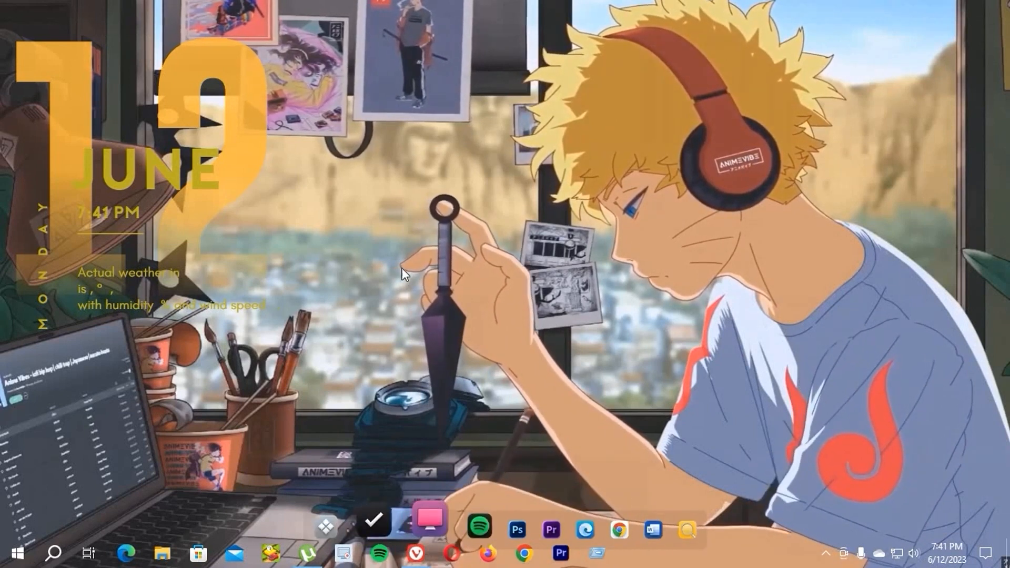
Make the Windows taskbar hide automatically through the taskbar section of the desktop's personalization settings.
right_click(391, 231)
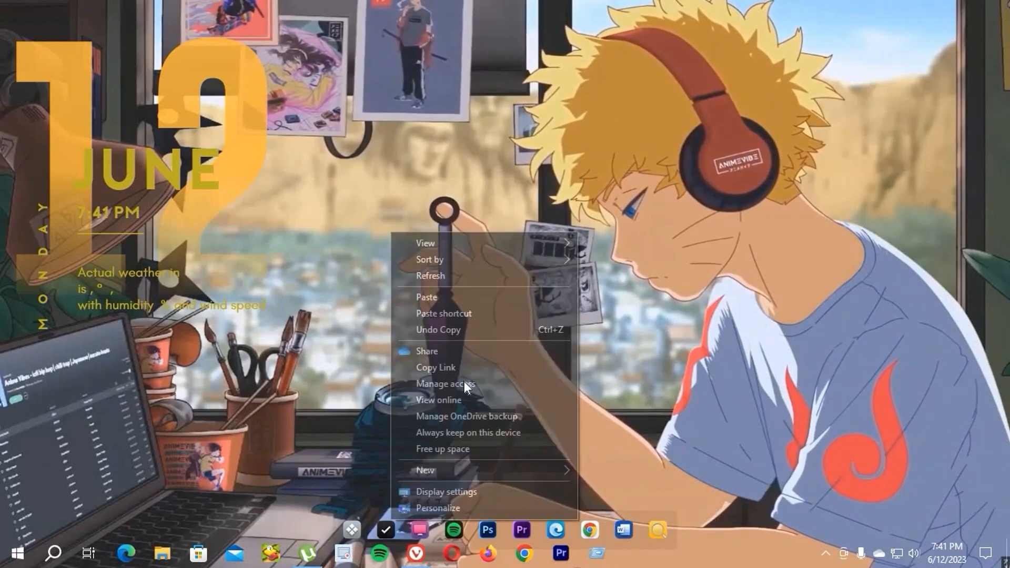
key(Return)
click(73, 378)
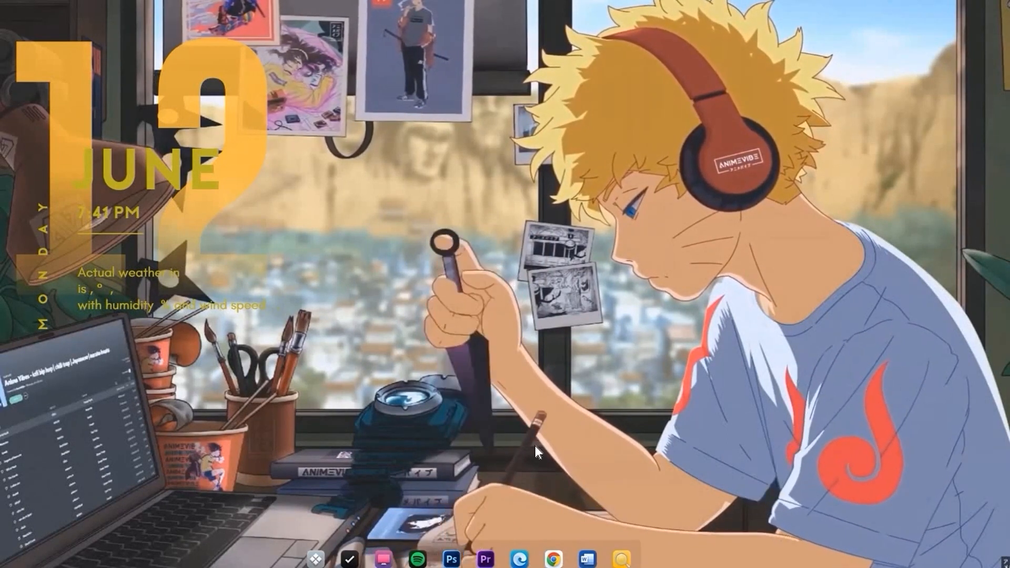
right_click(527, 262)
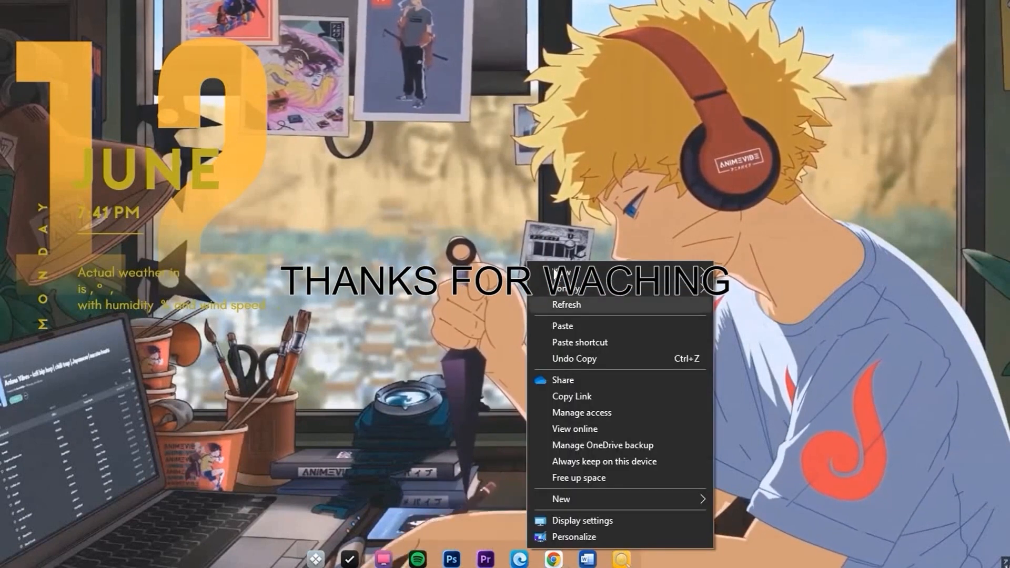